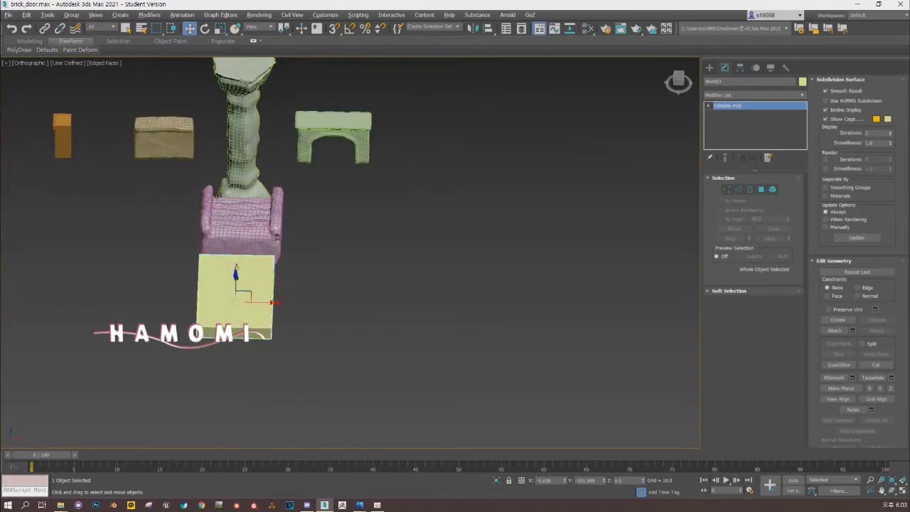
Delete the selected box and create a new flat box about 148 long, 155 wide and 28 high in front of the chair.
key(Delete)
scroll(348, 249, up, 5)
key(t)
scroll(311, 214, up, 3)
drag(243, 303, 381, 432)
alt+middle_drag(348, 249, 398, 231)
click(724, 66)
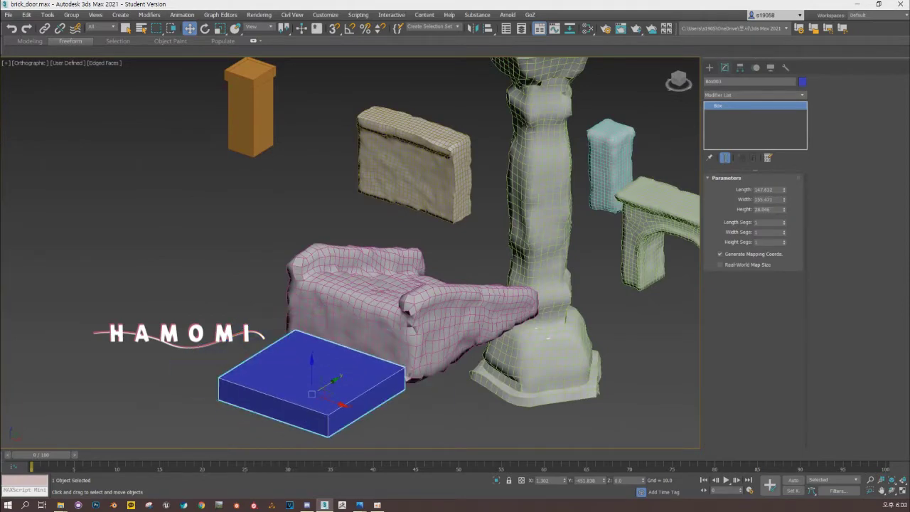
Convert the new box to an editable poly, isolate it and start exporting the selection into the ROCK folder.
alt+middle_drag(370, 270, 387, 279)
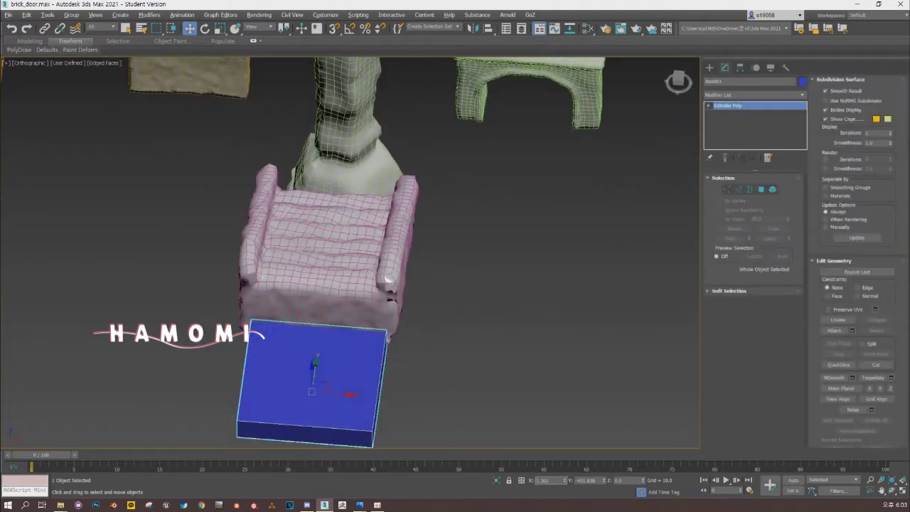
key(alt+q)
click(8, 14)
mouse_move(29, 142)
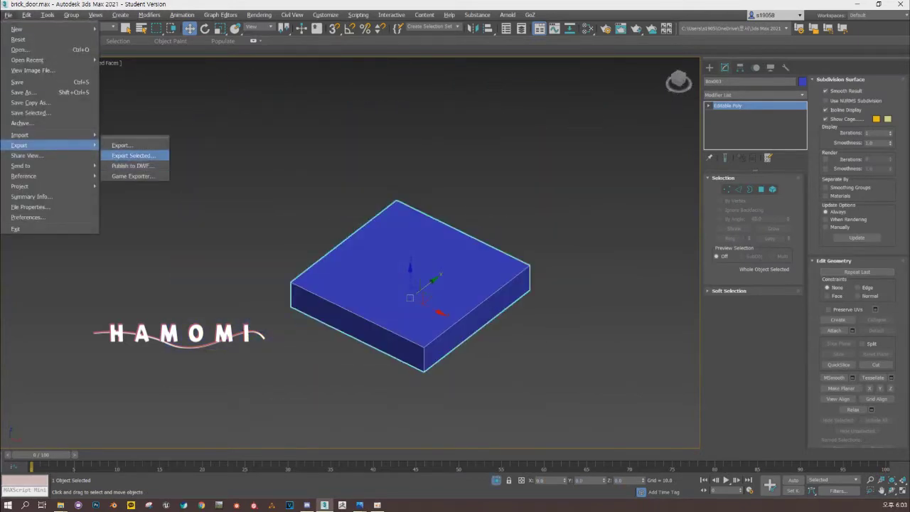
click(139, 149)
double_click(81, 107)
double_click(85, 168)
double_click(71, 76)
double_click(210, 168)
Choose the export file type and export the isolated box under the name rock_floor.
click(300, 303)
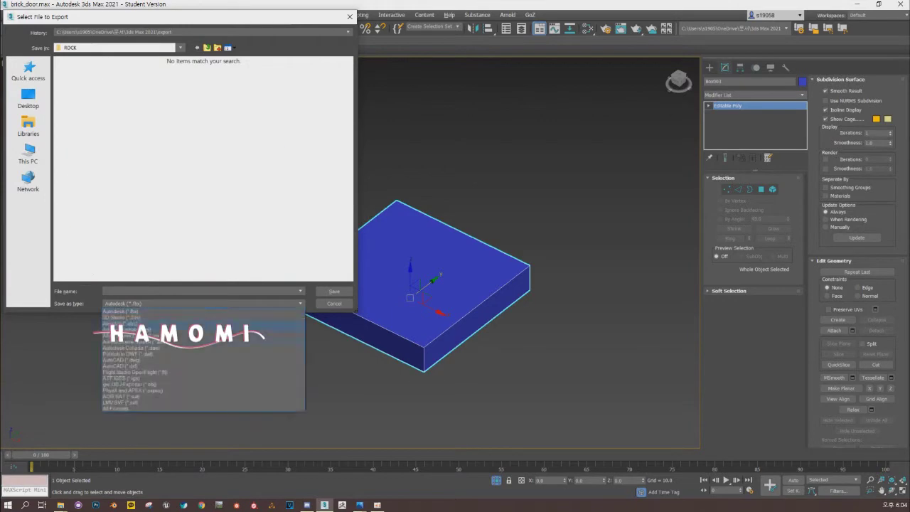
click(142, 355)
click(199, 291)
text(rock_fl)
key(Return)
key(Return)
key(Return)
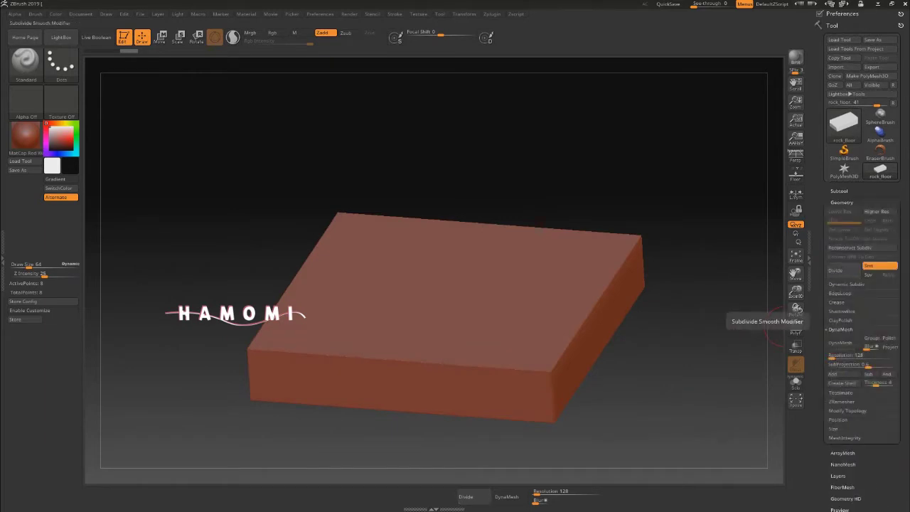
Subdivide the rock_floor slab to subdivision level 8 in ZBrush.
click(843, 270)
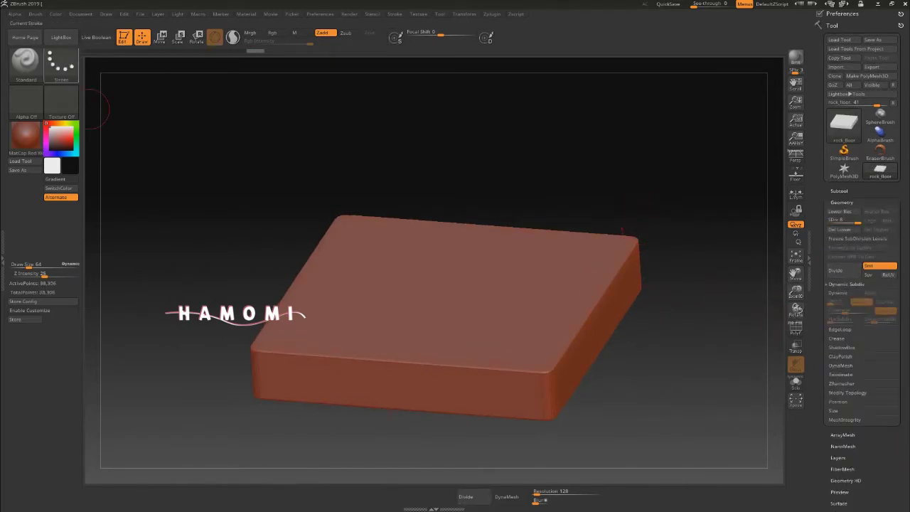
drag(697, 213, 693, 199)
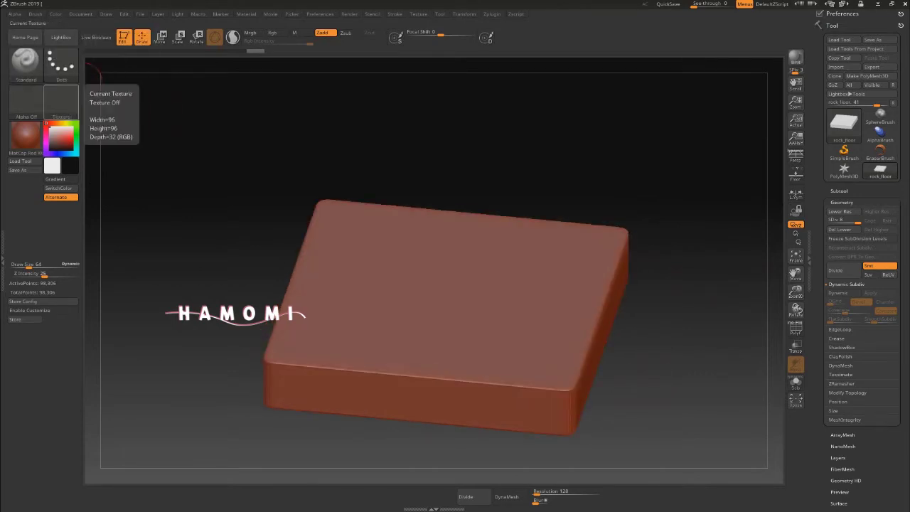
Assign the stone-pattern Alpha 62 to the MaskPen brush and dock the Alpha palette beside the canvas.
click(25, 61)
click(111, 149)
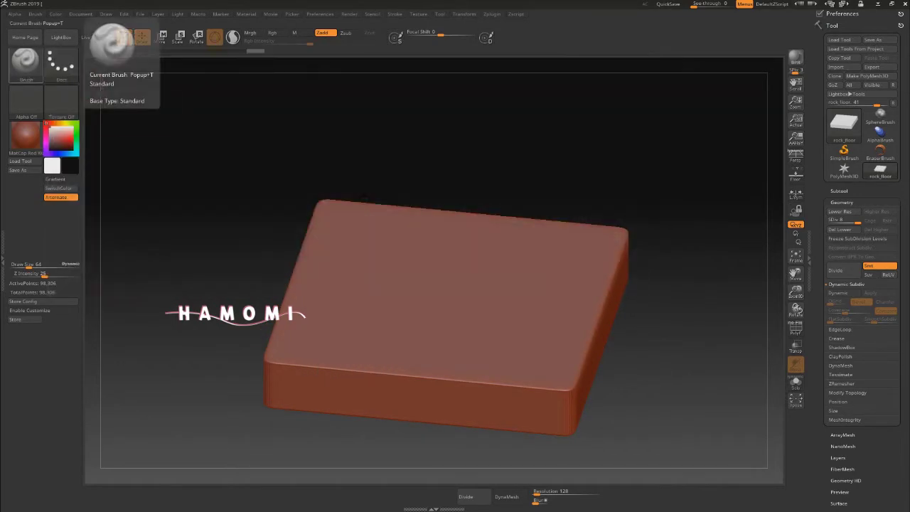
click(26, 103)
click(291, 271)
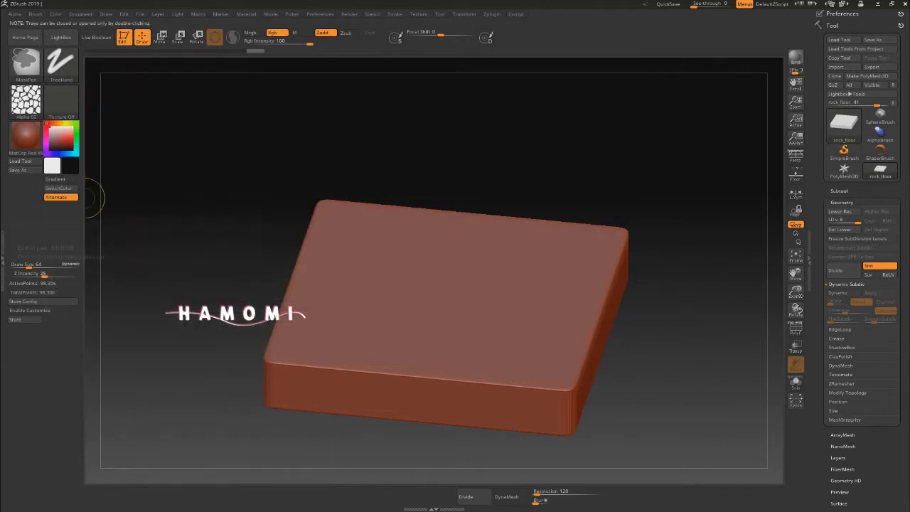
click(35, 14)
click(115, 15)
click(112, 26)
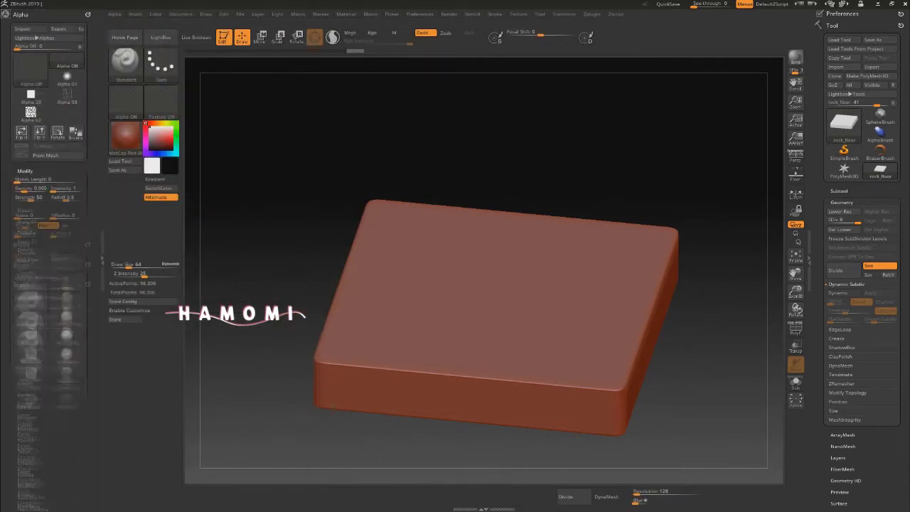
Test the stone-pattern mask on the slab's top face with 3 vertical tiles and the Rect stroke.
key(ctrl)
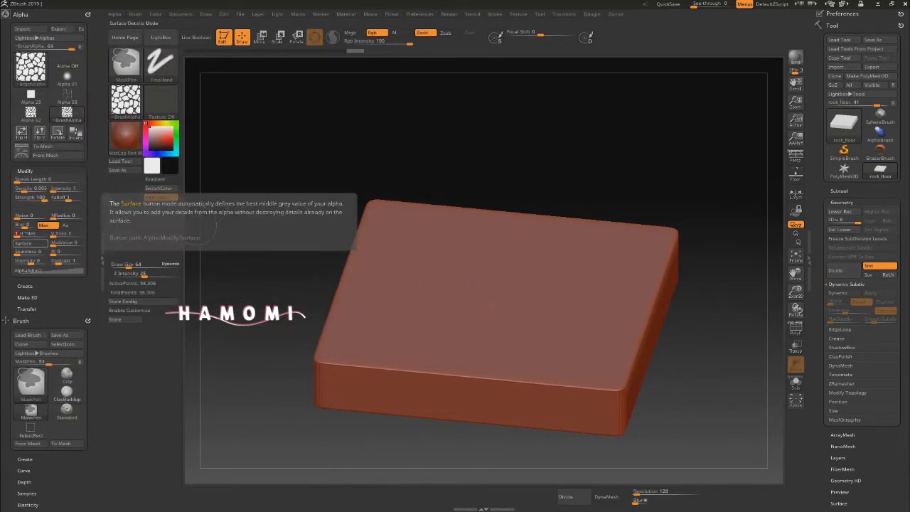
mouse_move(63, 234)
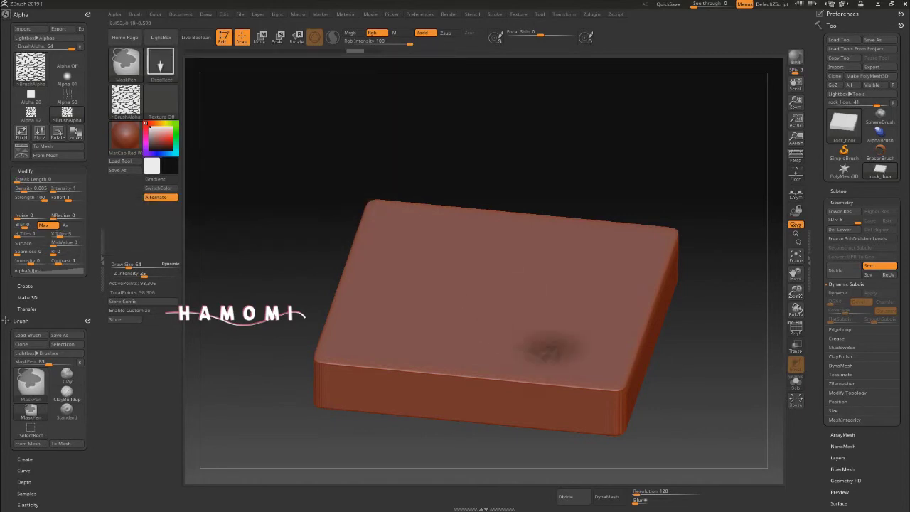
mouse_move(29, 260)
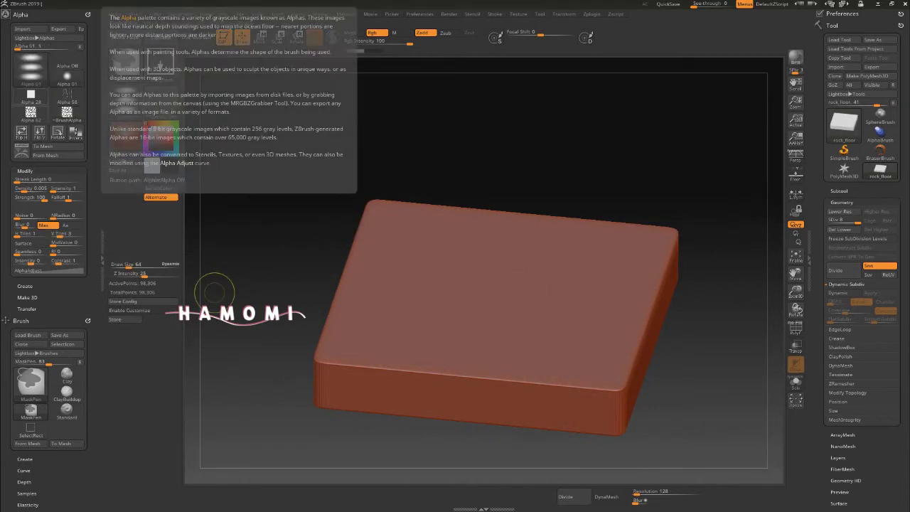
click(160, 62)
click(391, 74)
ctrl+drag(450, 297, 490, 343)
ctrl+drag(478, 288, 536, 346)
Mask the entire top face with the stone pattern at 2 horizontal and 4 vertical tiles, and clear the sides' mask using Alpha Off.
drag(711, 214, 329, 137)
drag(468, 277, 539, 348)
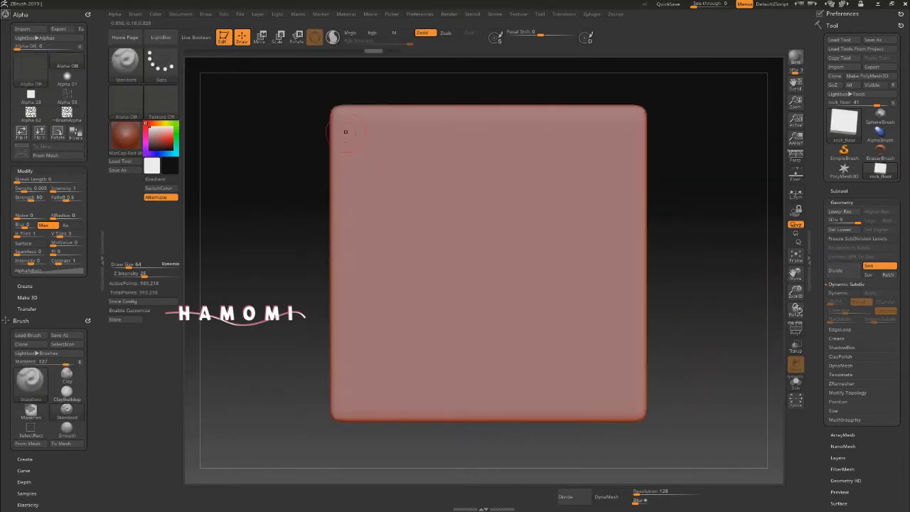
drag(341, 126, 645, 419)
drag(704, 320, 398, 214)
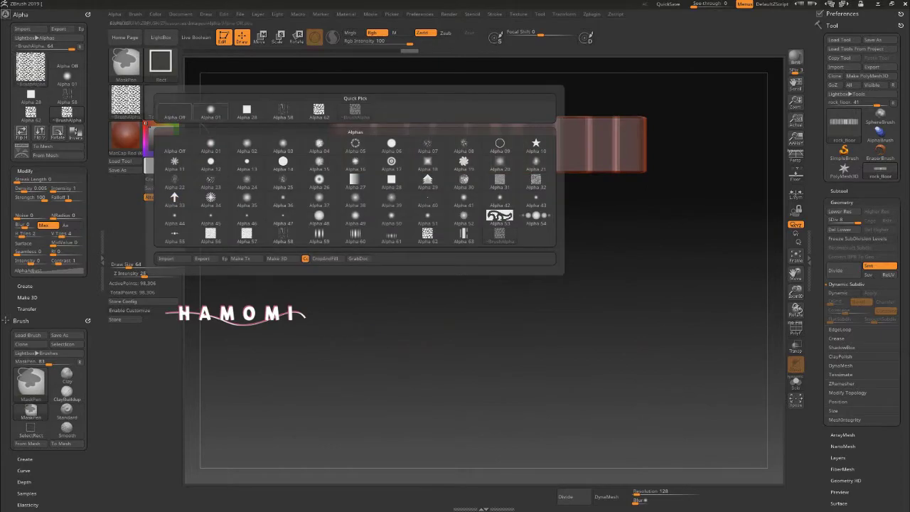
click(174, 112)
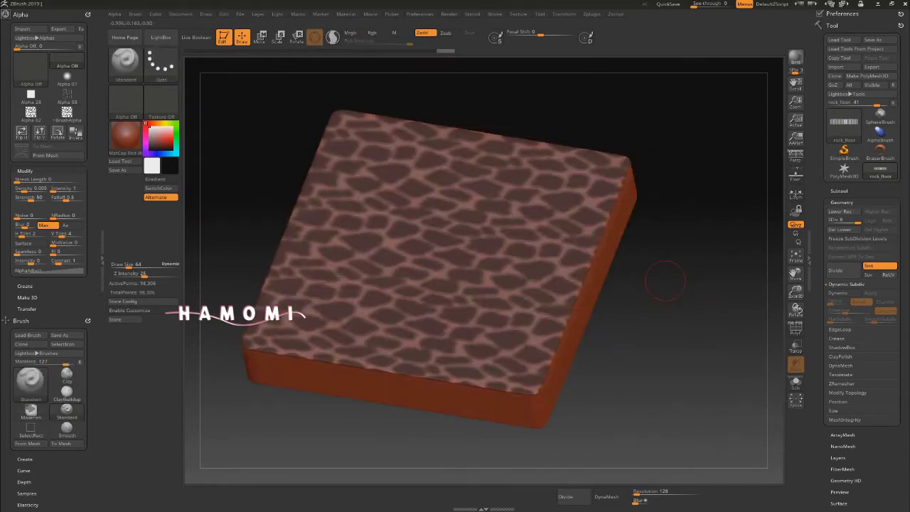
Invert the mask and raise the unmasked stones with the Inflate deformation.
key(ctrl+i)
scroll(862, 213, down, 2)
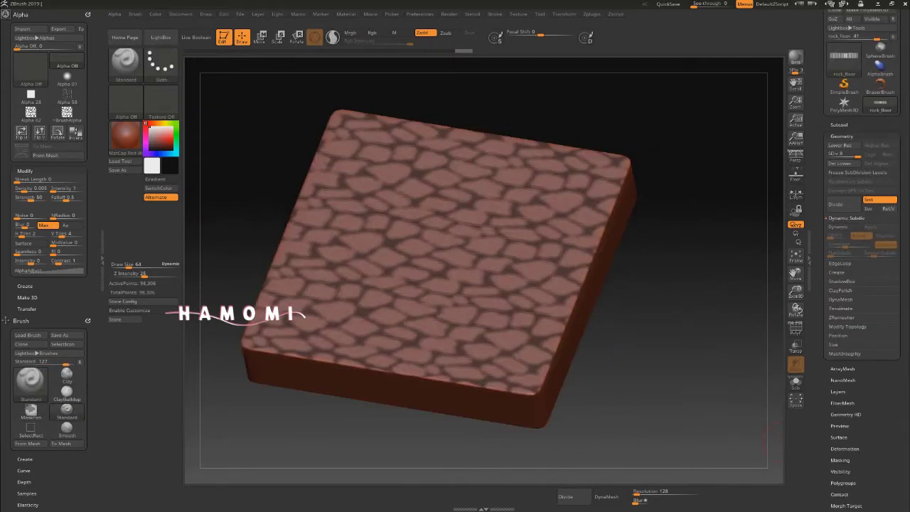
click(845, 449)
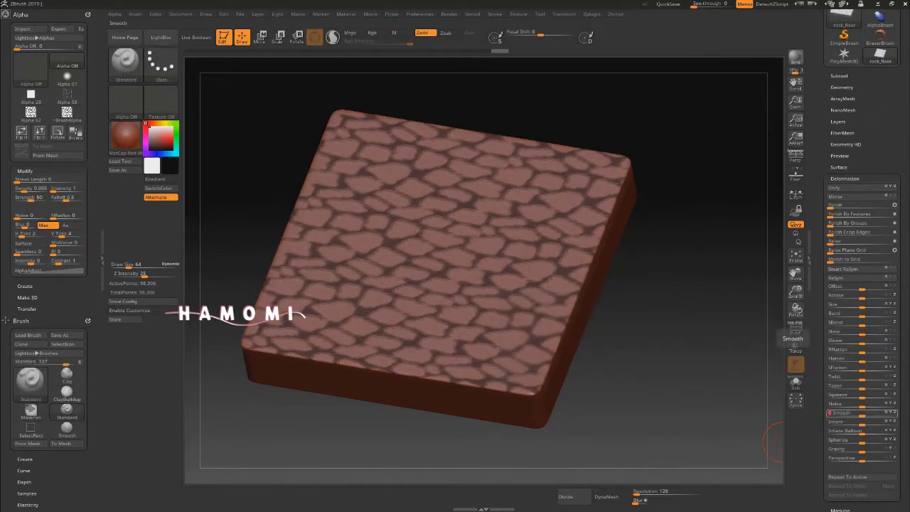
drag(853, 421, 876, 421)
drag(764, 405, 641, 403)
Load the MalletFast brush from the brush library.
click(161, 37)
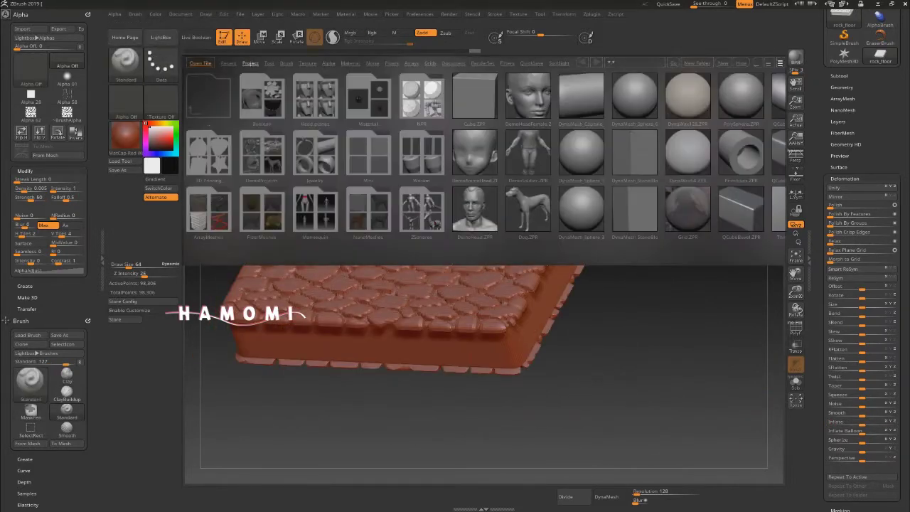
click(286, 63)
double_click(368, 209)
double_click(207, 210)
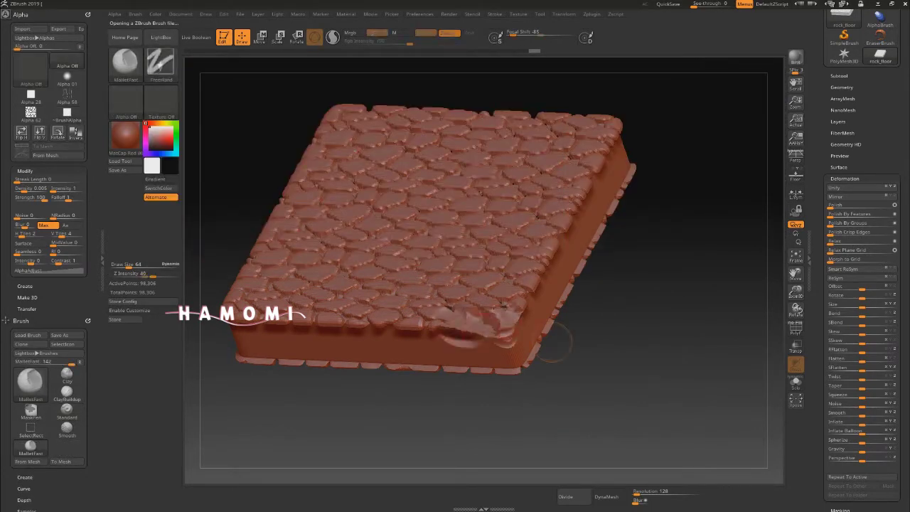
Chip the lower edge of the slab's first side with the MalletFast brush at draw size 33.
drag(668, 398, 513, 316)
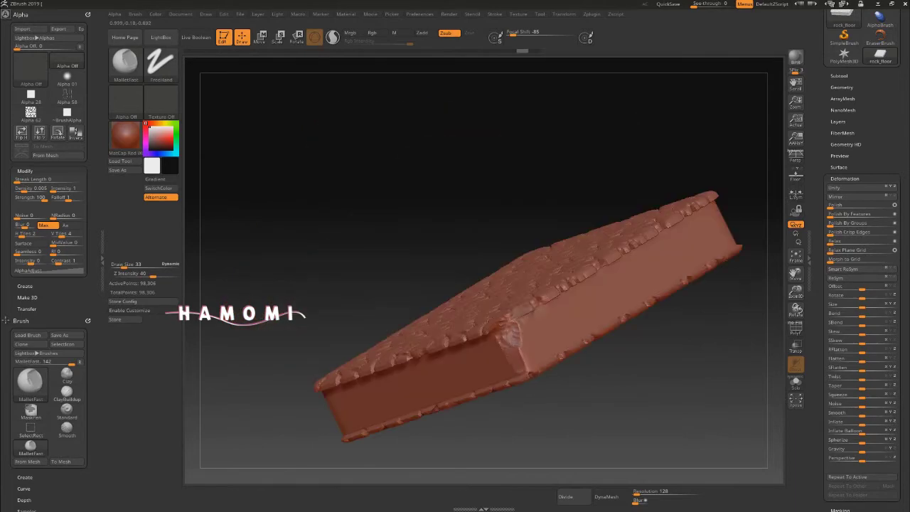
drag(704, 203, 569, 278)
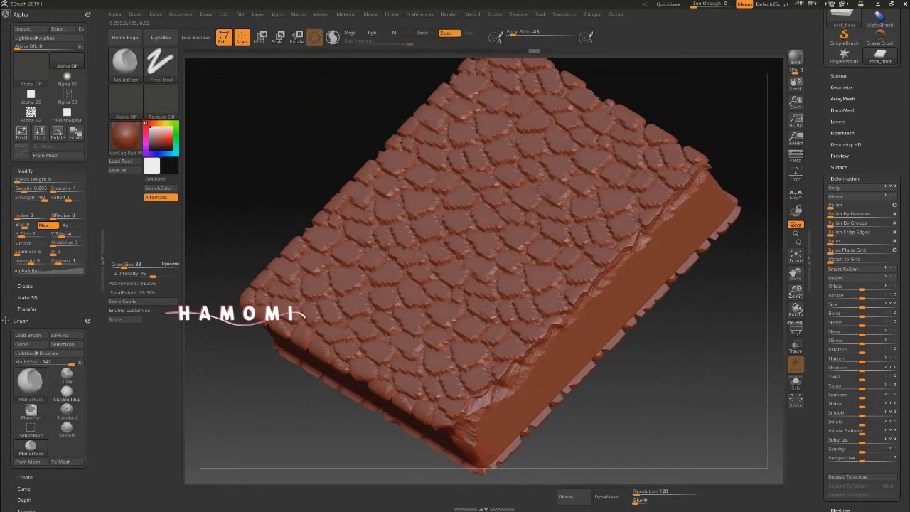
drag(604, 335, 616, 346)
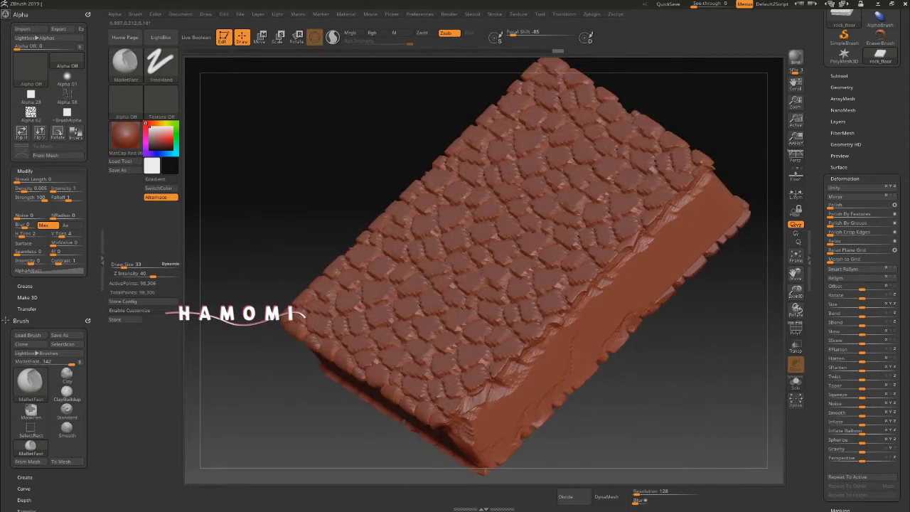
drag(632, 320, 398, 334)
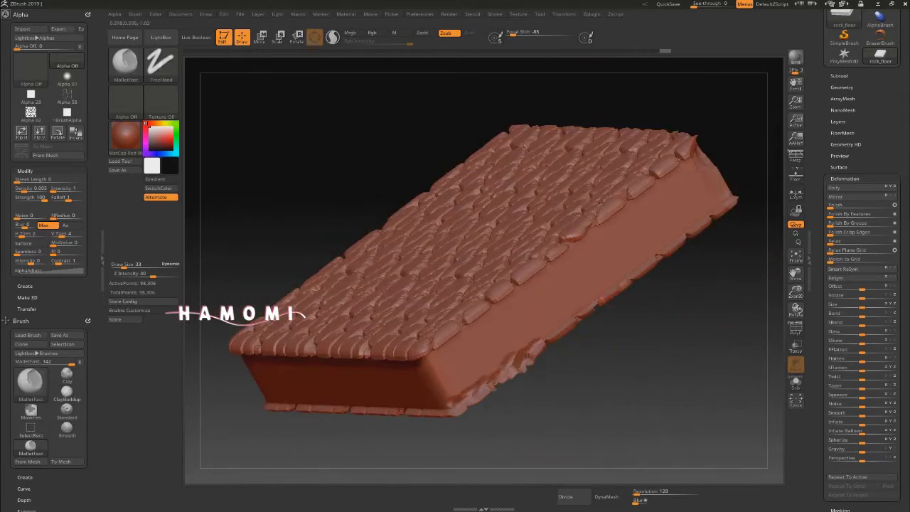
key(s)
shift+drag(526, 349, 455, 405)
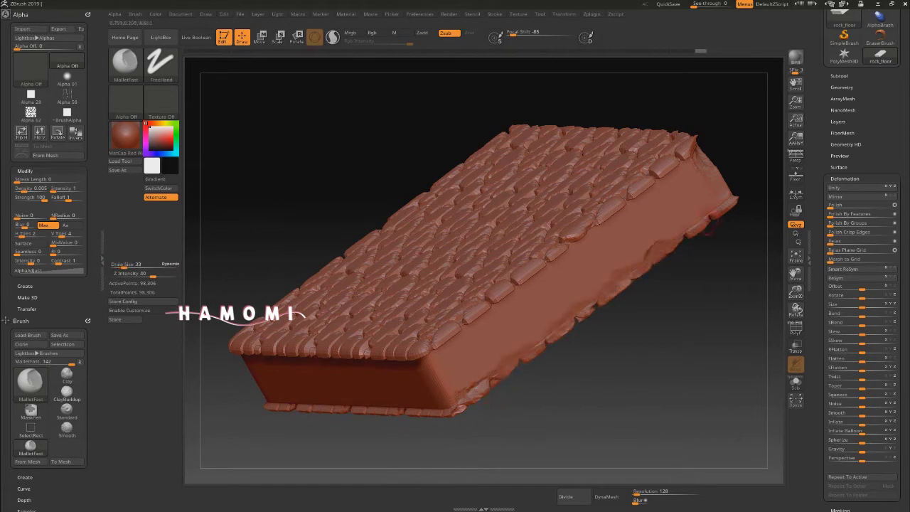
Break up the vertical corners and the upper edge of the slab's first side with MalletFast strokes.
drag(320, 178, 335, 270)
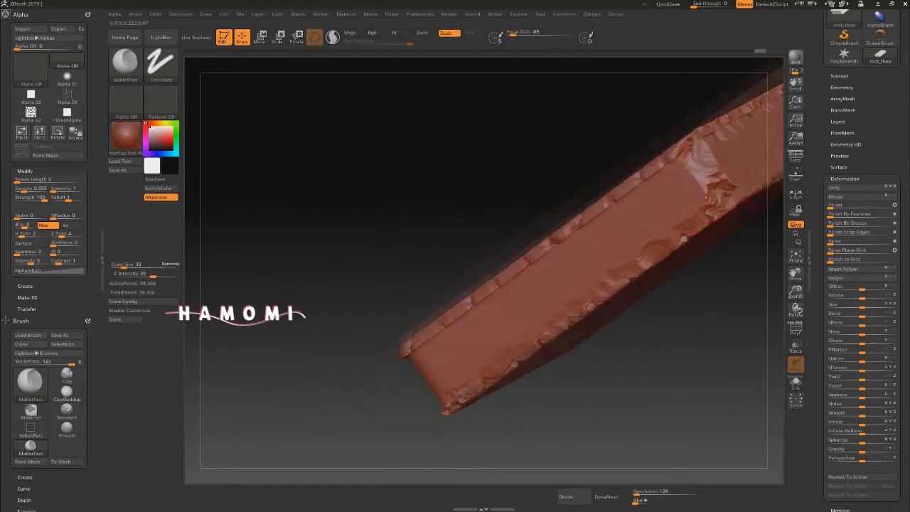
drag(305, 177, 313, 234)
mouse_move(569, 256)
shift+mouse_down()
mouse_move(601, 265)
mouse_move(612, 285)
shift+mouse_up()
drag(320, 214, 327, 242)
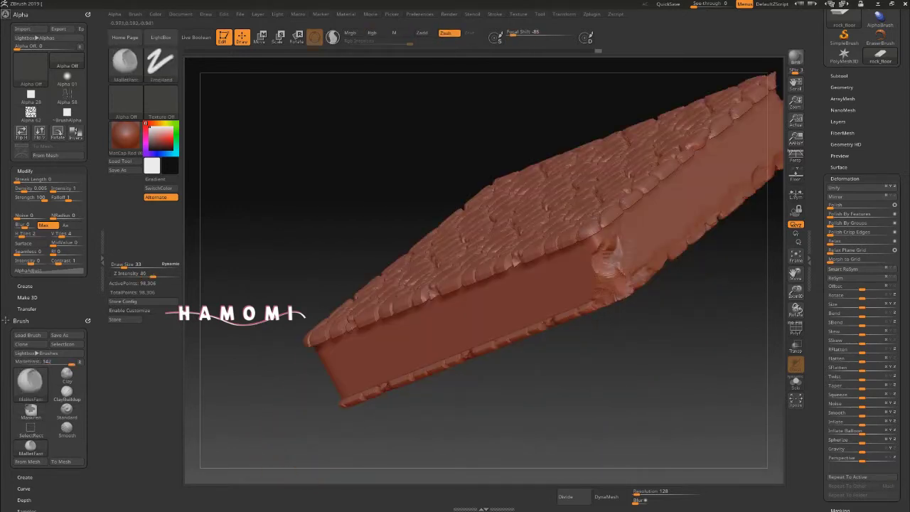
drag(320, 178, 285, 213)
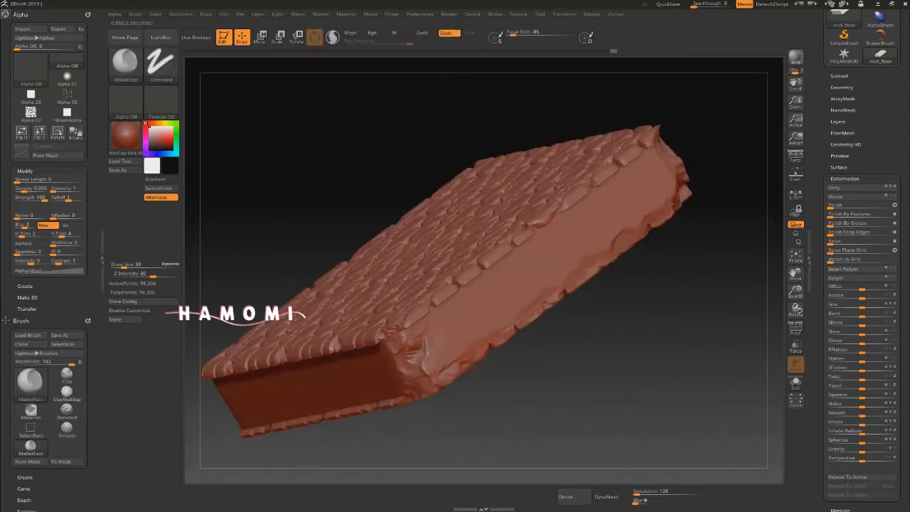
drag(320, 178, 299, 213)
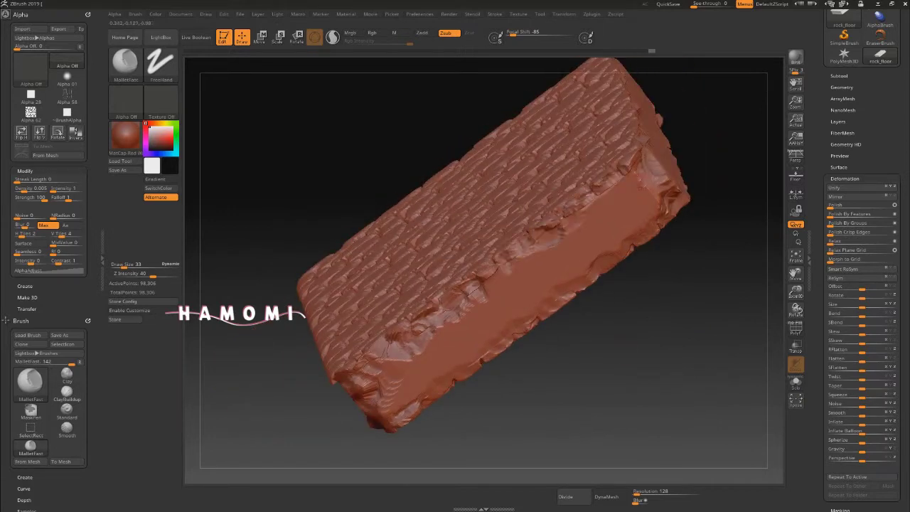
Chip the upper and lower edges of the adjacent second side and carve a groove down its middle.
drag(298, 213, 361, 218)
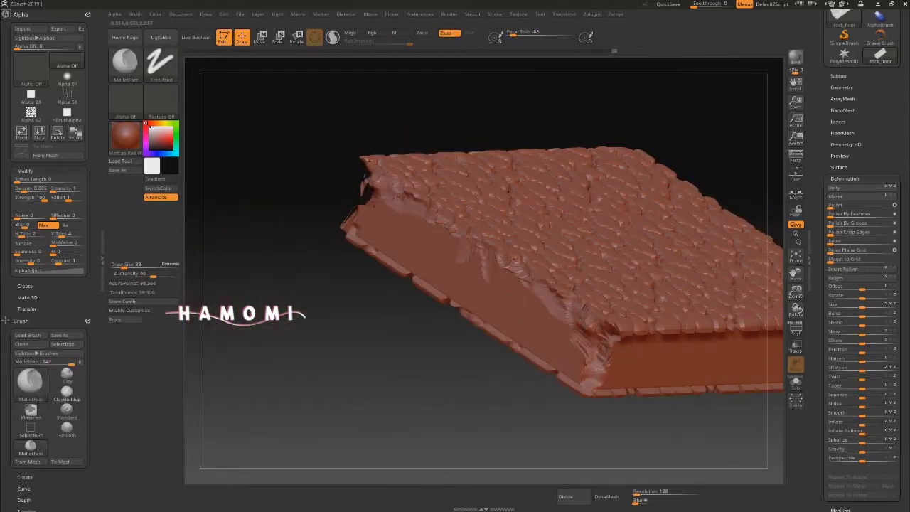
drag(589, 436, 483, 377)
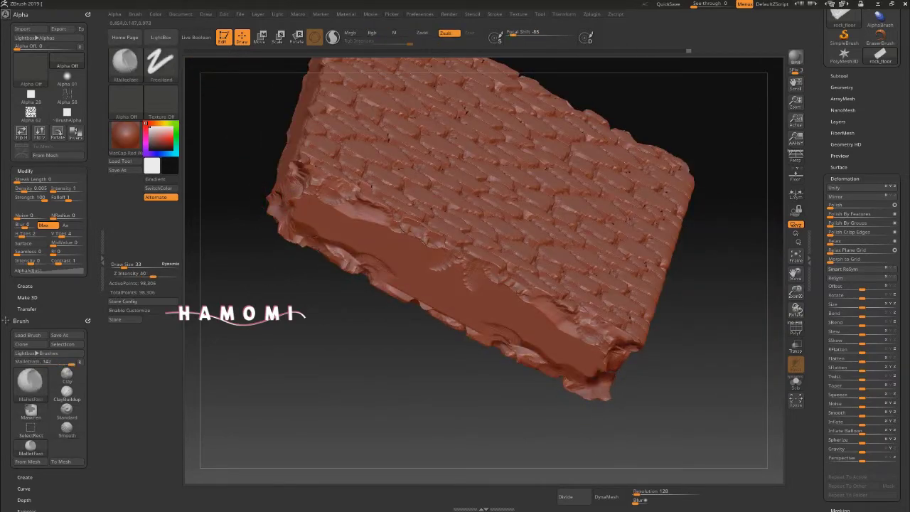
drag(427, 315, 447, 373)
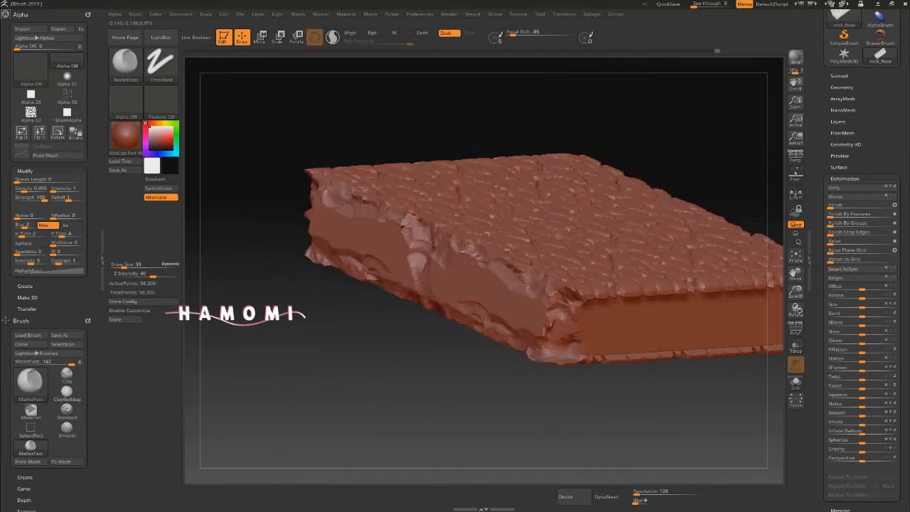
Chip the lower and upper edges of the slab's third side with the MalletFast brush at draw size 33.
drag(526, 210, 531, 267)
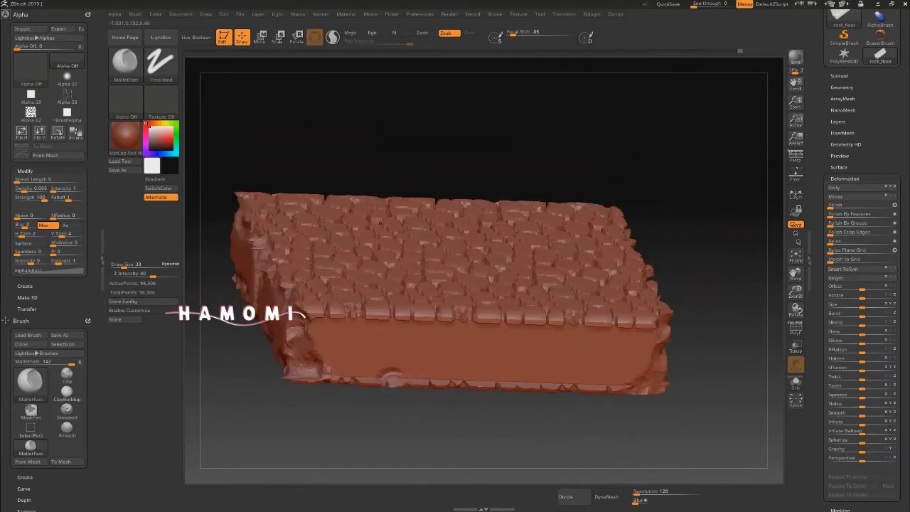
mouse_move(498, 426)
mouse_down()
mouse_move(499, 398)
mouse_move(502, 441)
mouse_up()
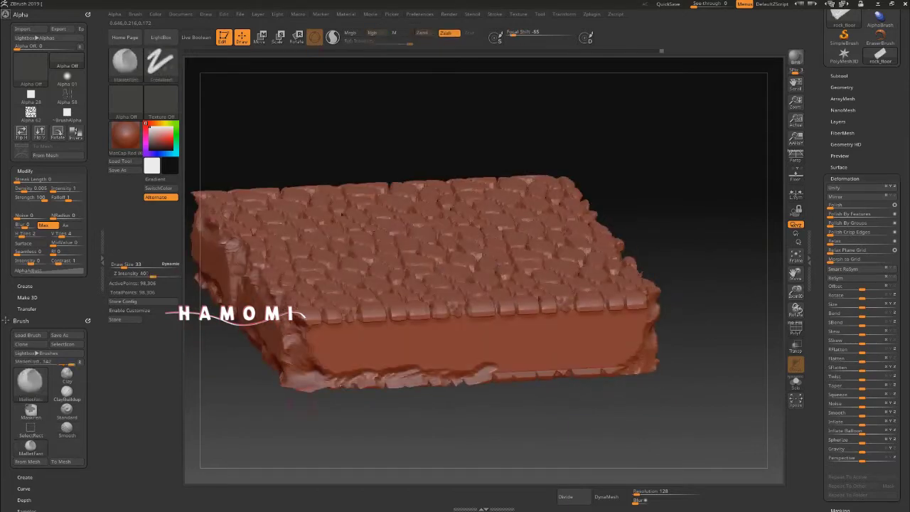
drag(506, 275, 267, 341)
drag(299, 377, 490, 229)
drag(466, 385, 459, 348)
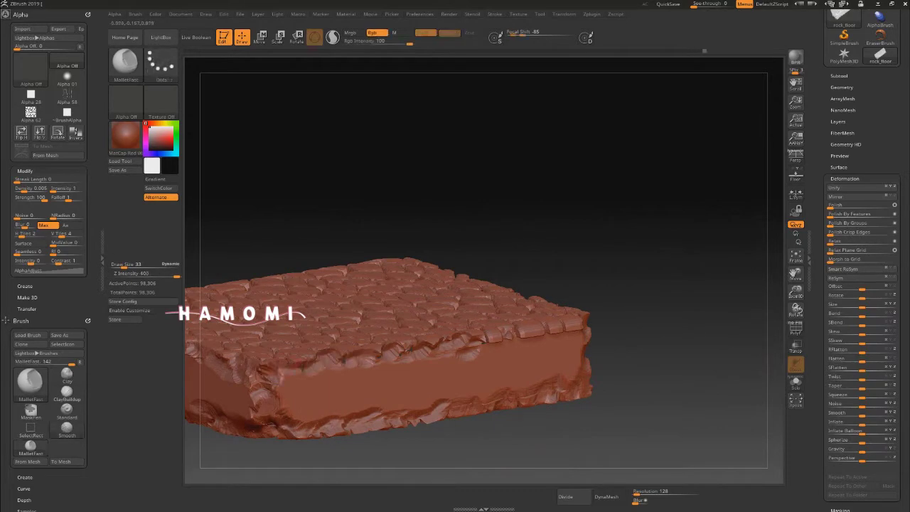
drag(459, 348, 398, 311)
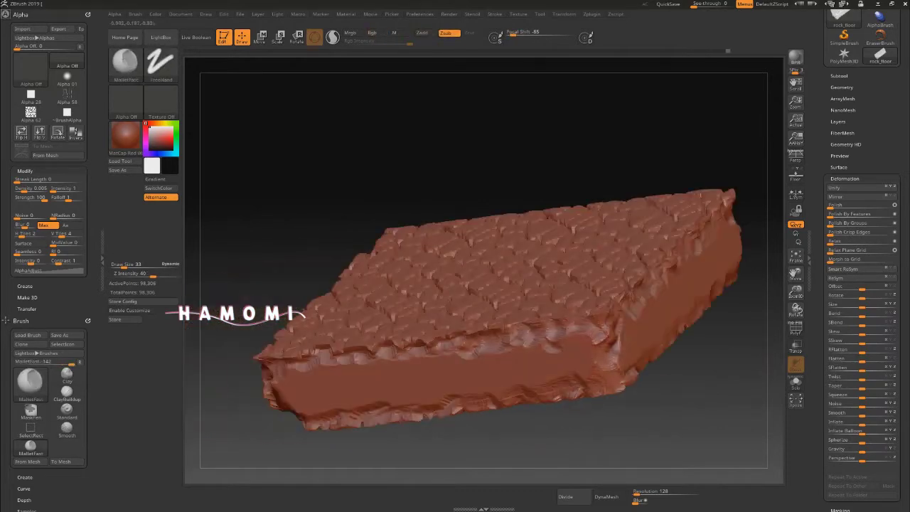
Break up the edges and face of the slab's remaining side with MalletFast strokes.
drag(516, 299, 527, 256)
mouse_move(508, 193)
mouse_down()
mouse_move(405, 243)
mouse_move(414, 227)
mouse_move(427, 235)
mouse_up()
key(shift)
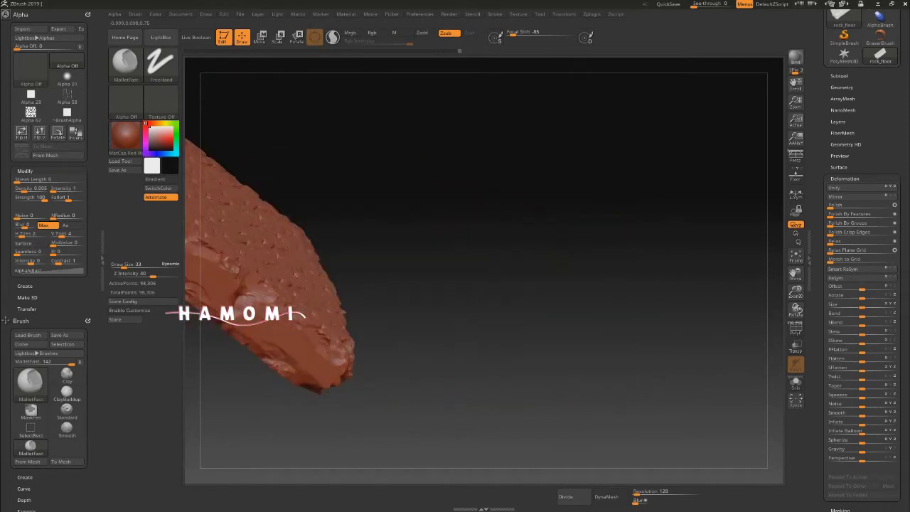
Switch to the compact brush and materials interface layout and save the project as rock_floor.
click(829, 4)
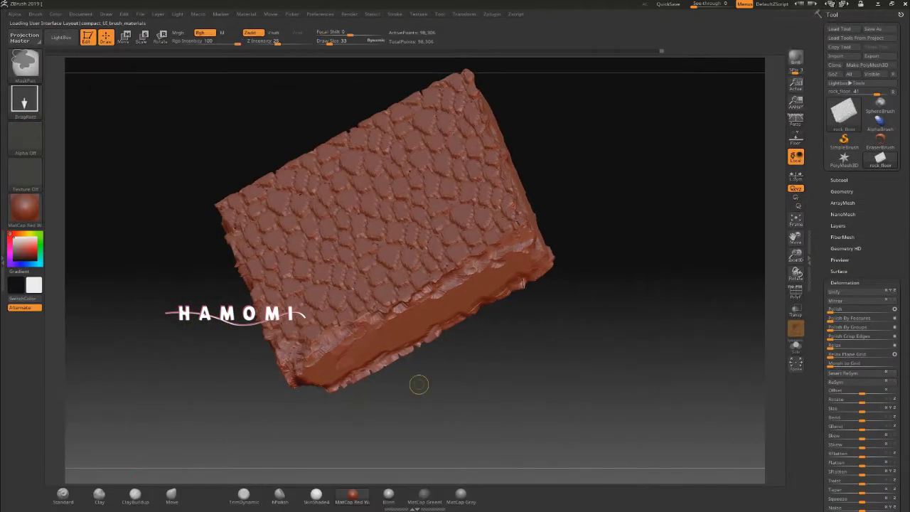
key(ctrl+s)
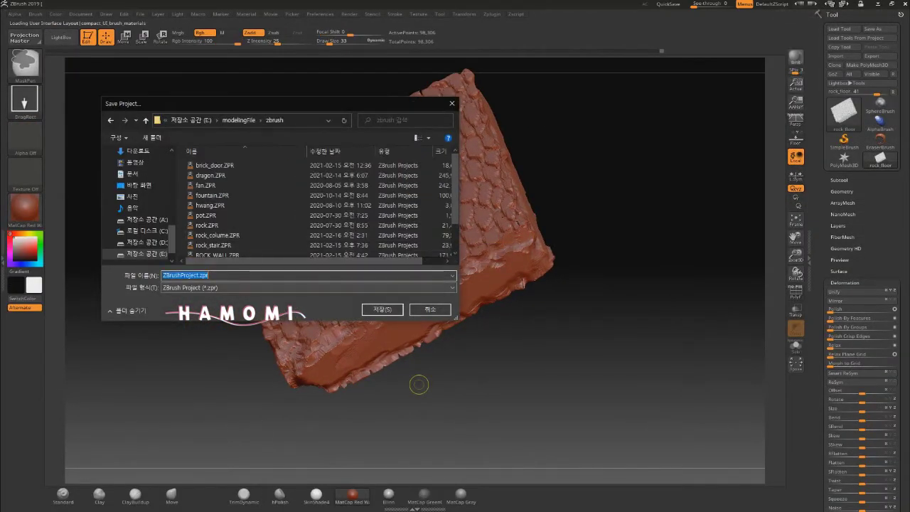
text(rock_floor)
key(Return)
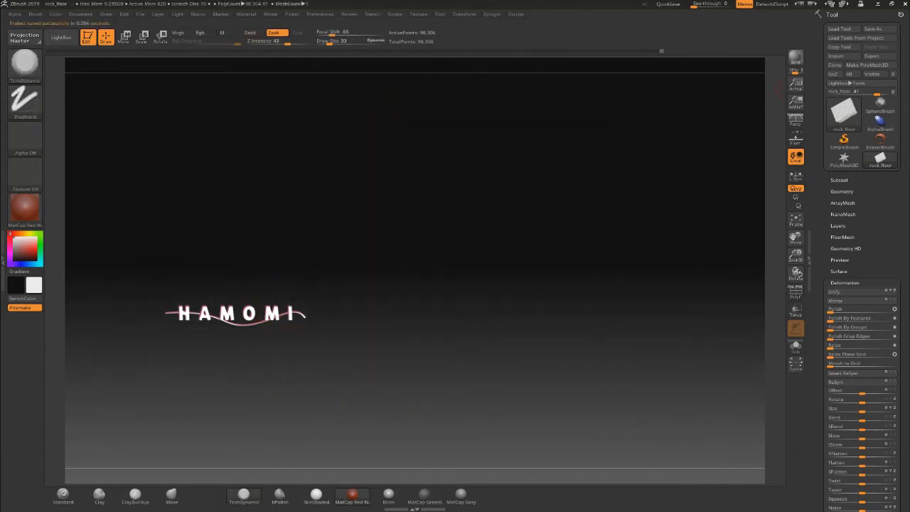
Flatten the stones in the middle of the slab's top with the TrimDynamic brush at draw size 81.
drag(640, 213, 647, 270)
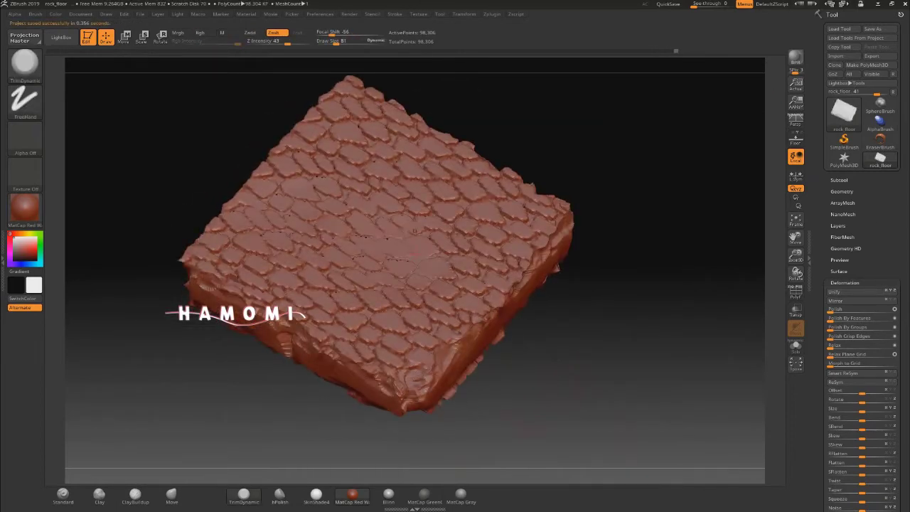
drag(681, 51, 694, 50)
Set up the Standard brush with Alpha 31, a FreeHand stroke and Z Intensity 6.
key(b)
key(s)
key(t)
click(25, 135)
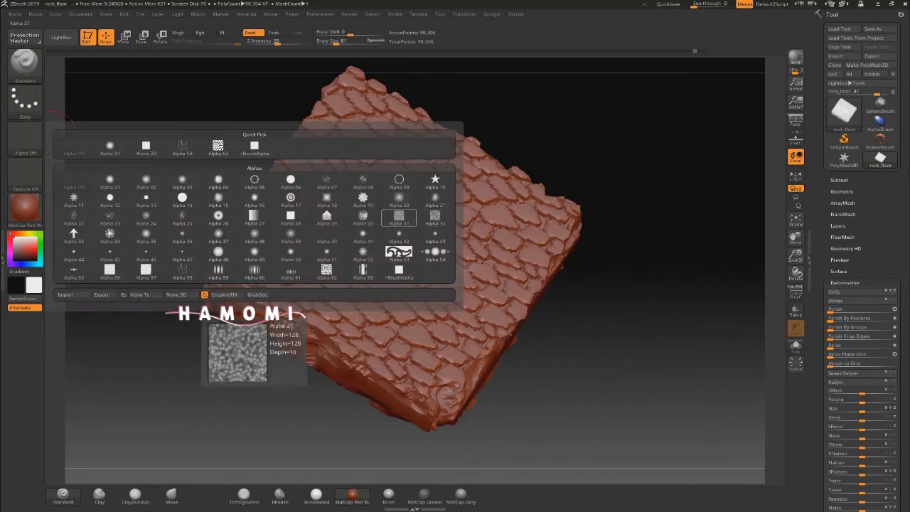
click(402, 218)
text(6)
click(25, 100)
click(106, 121)
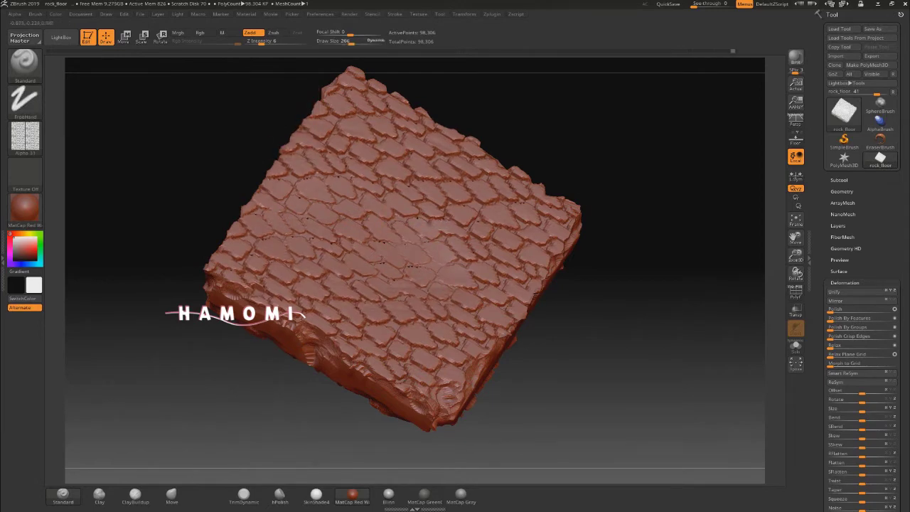
Texture the slab's sides and top with the Standard brush, using Z Intensity 9 and draw size 472, and save the project.
drag(733, 50, 737, 51)
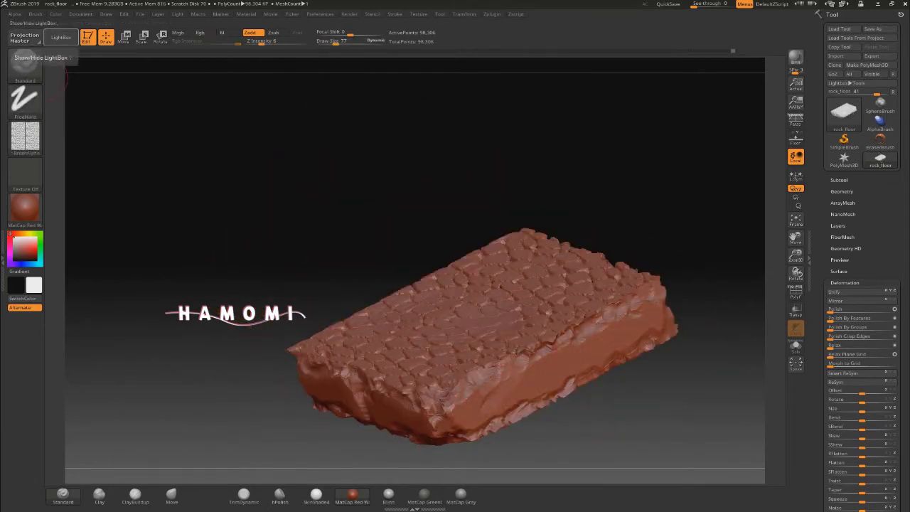
click(3, 256)
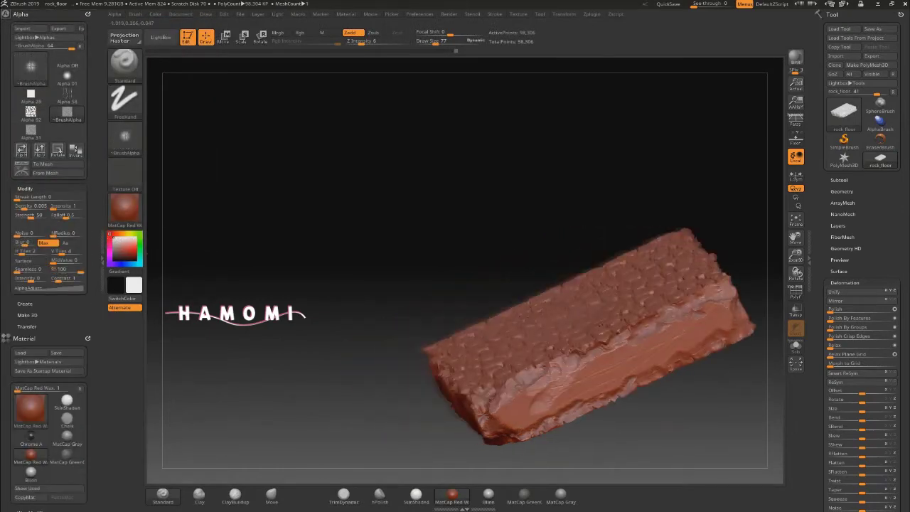
key(shift)
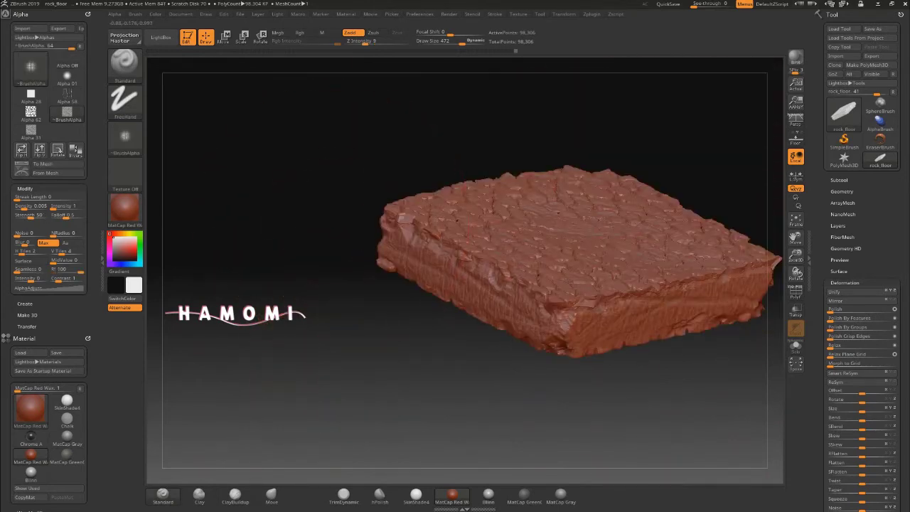
key(ctrl+s)
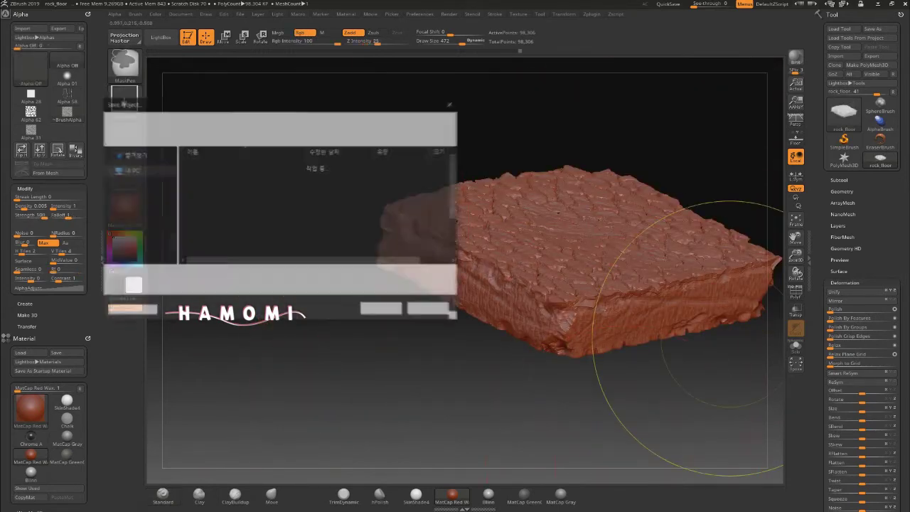
key(Return)
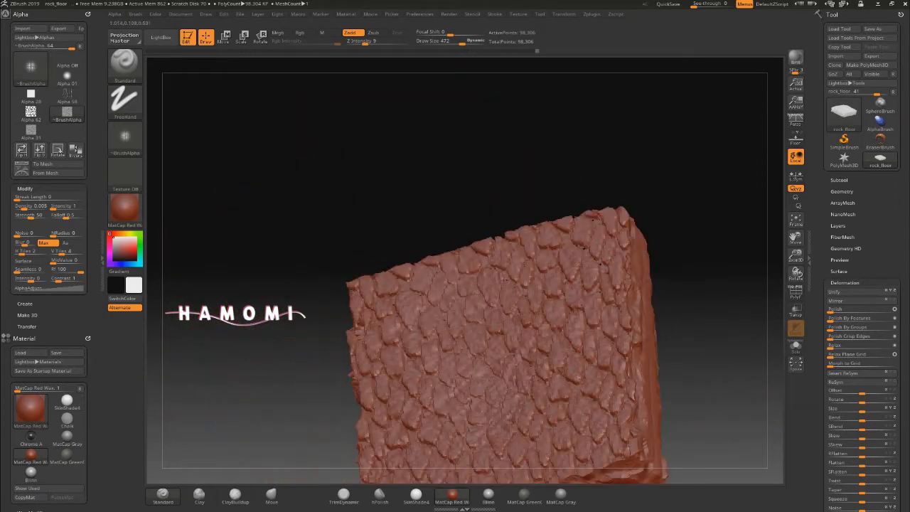
Load the MalletFast brush from the brush library and roughen the slab's top and edges at draw size 30.
key(g)
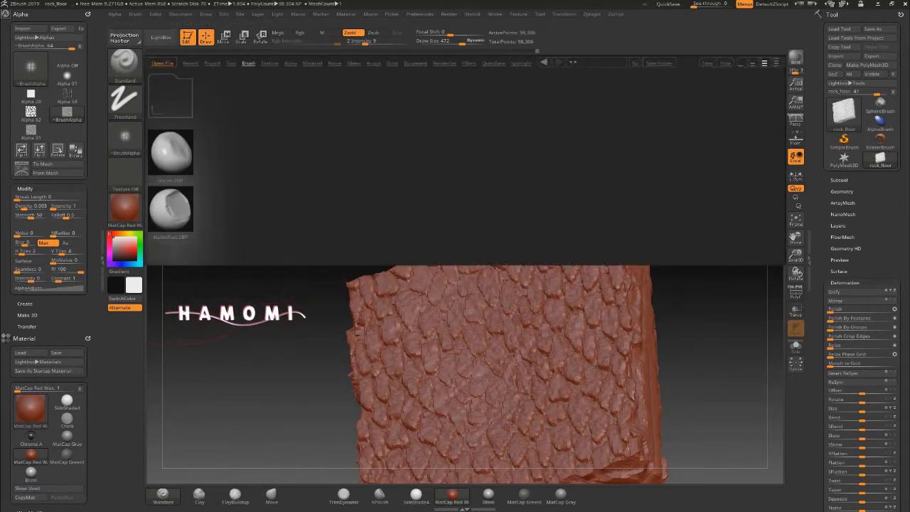
key(s)
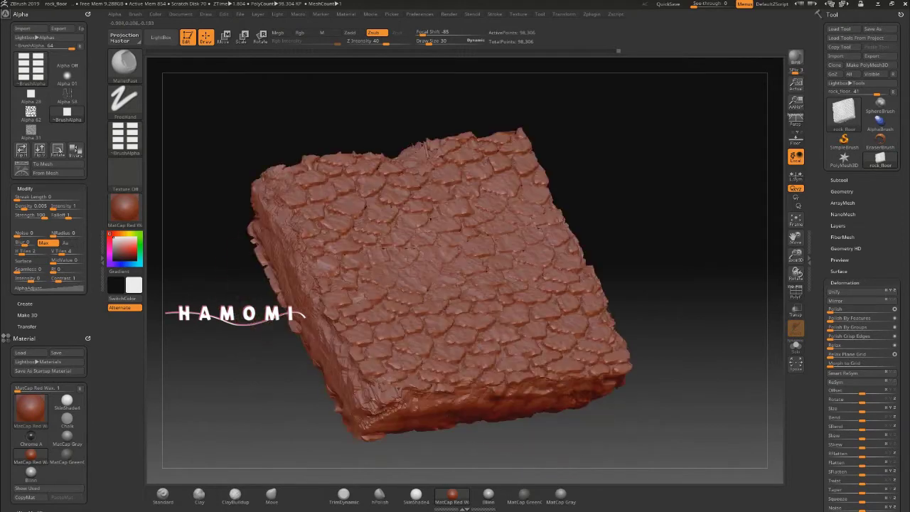
Save the project over the existing rock_floor.ZPR file.
key(ctrl+s)
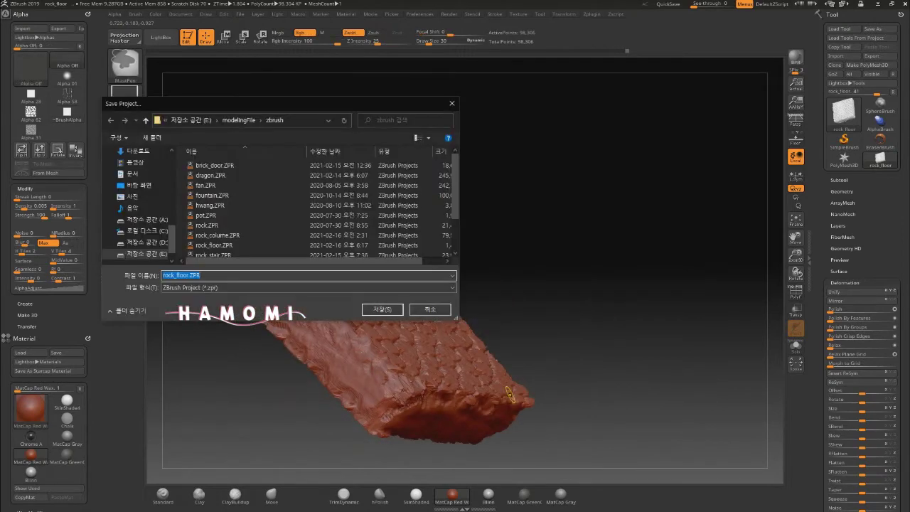
key(Return)
key(Left)
key(Return)
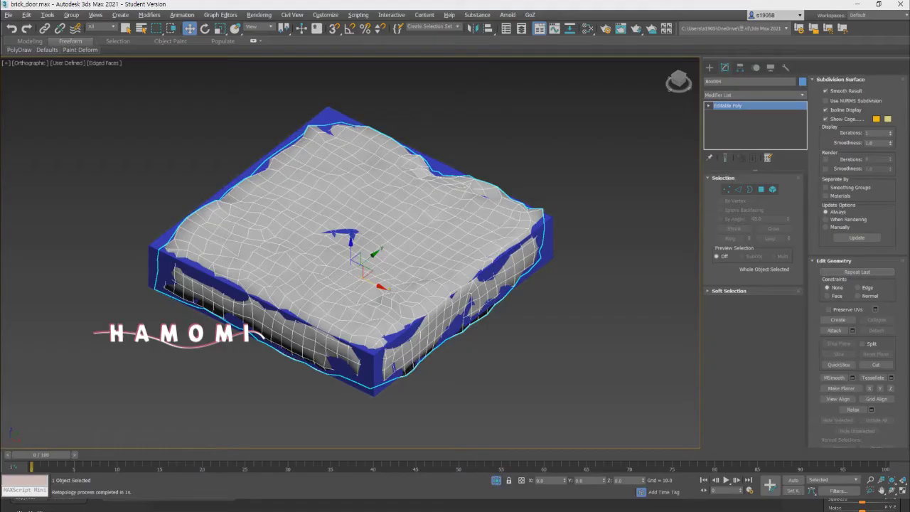
Apply Unwrap UVW to the retopologized slab in 3ds Max and trace a point-to-point seam around all its sides.
key(u)
key(Return)
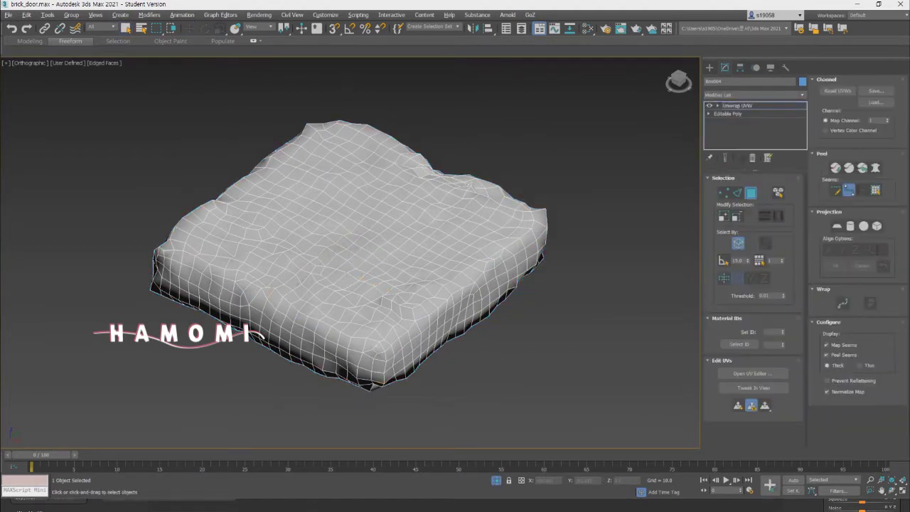
alt+middle_drag(349, 256, 334, 242)
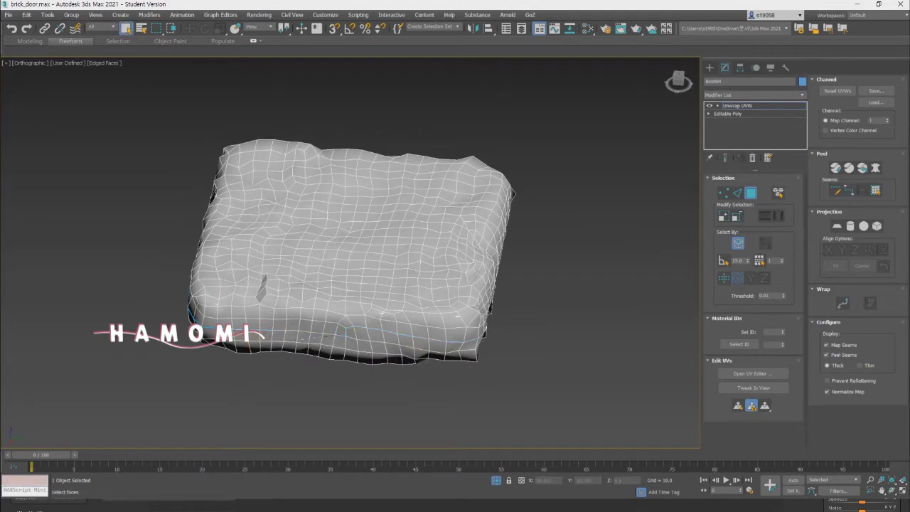
alt+middle_drag(348, 256, 348, 224)
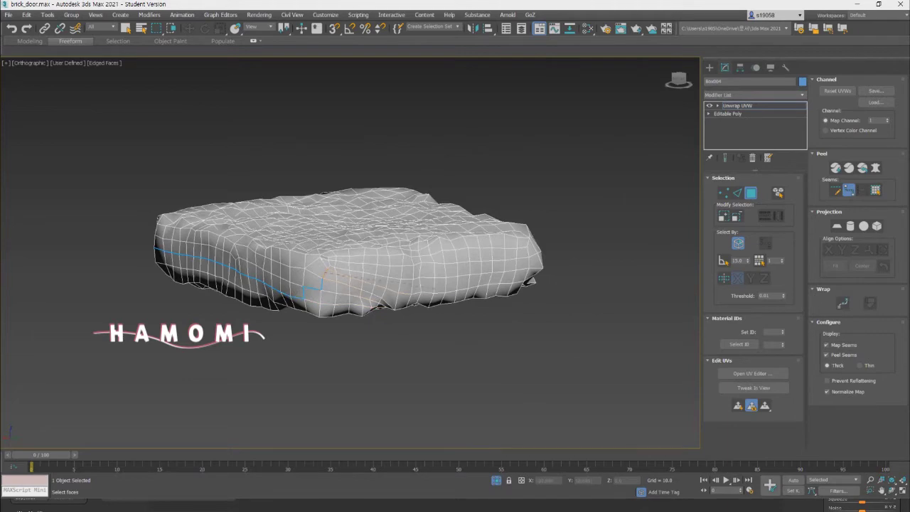
alt+middle_drag(348, 256, 291, 256)
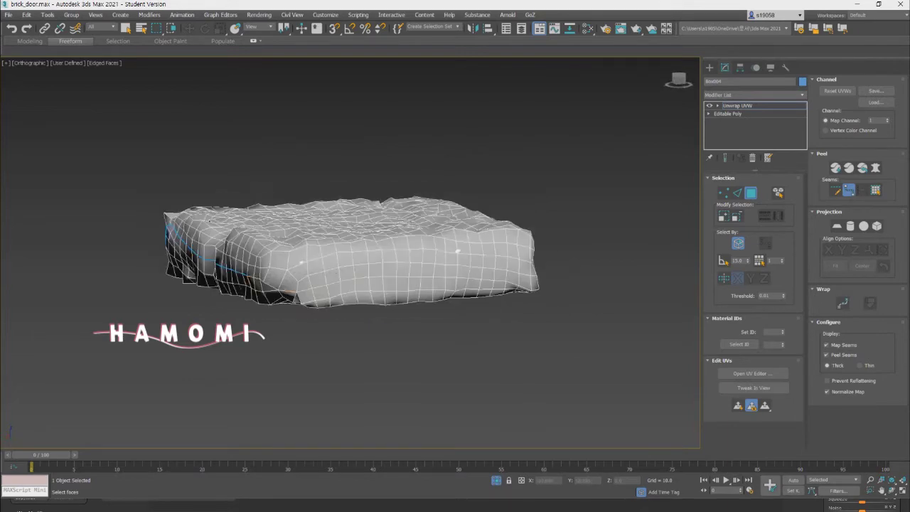
alt+middle_drag(349, 256, 359, 306)
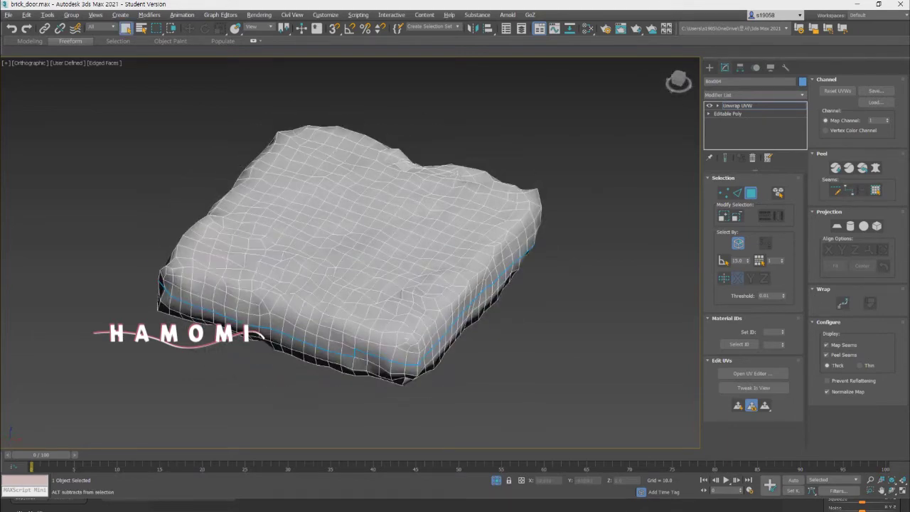
alt+middle_drag(348, 256, 350, 228)
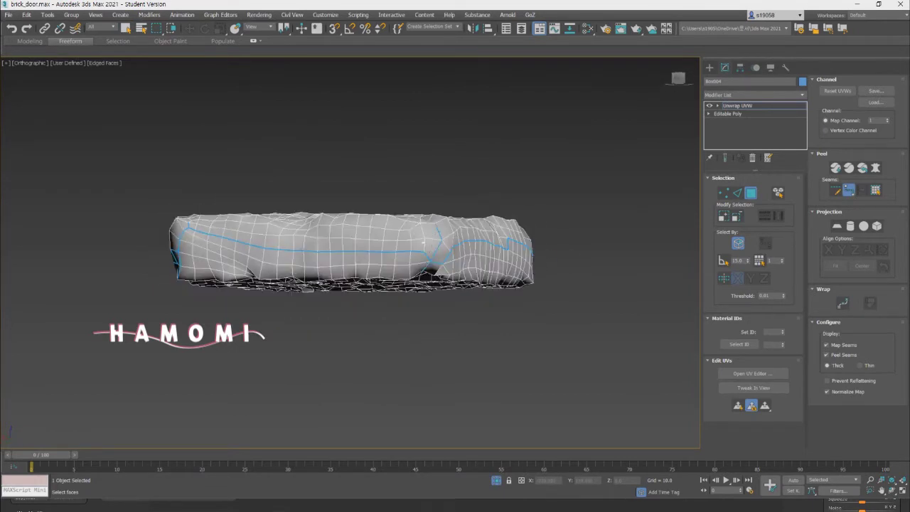
alt+middle_drag(424, 243, 440, 251)
Unfold the slab's top and bottom UV shells with Pelt Map in the UV editor.
key(ctrl+a)
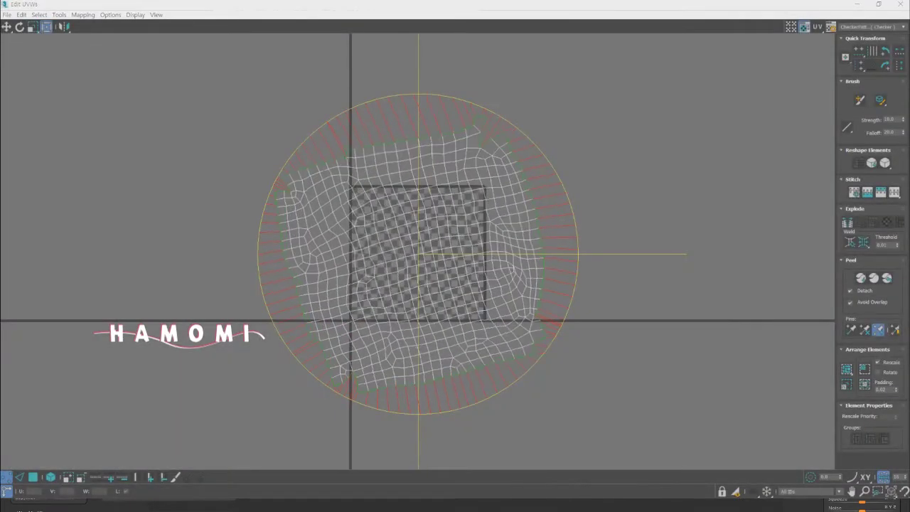
scroll(514, 103, down, 5)
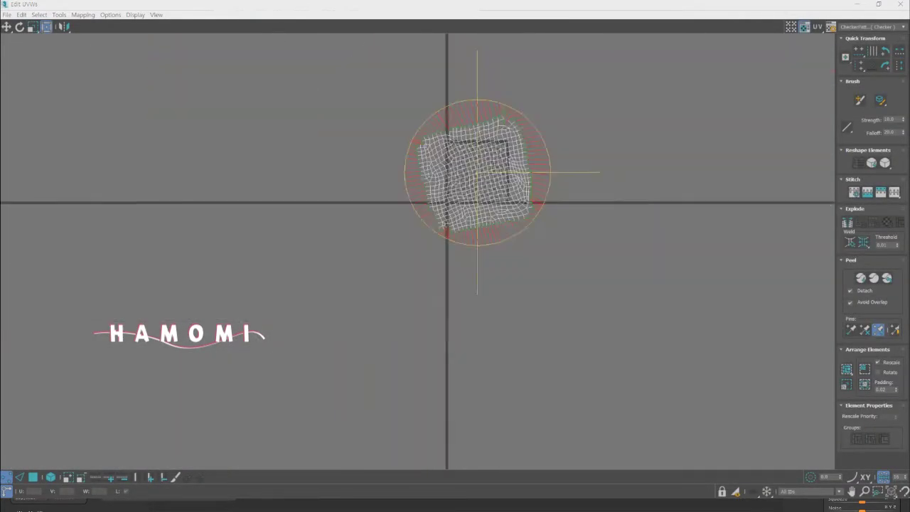
scroll(483, 127, up, 7)
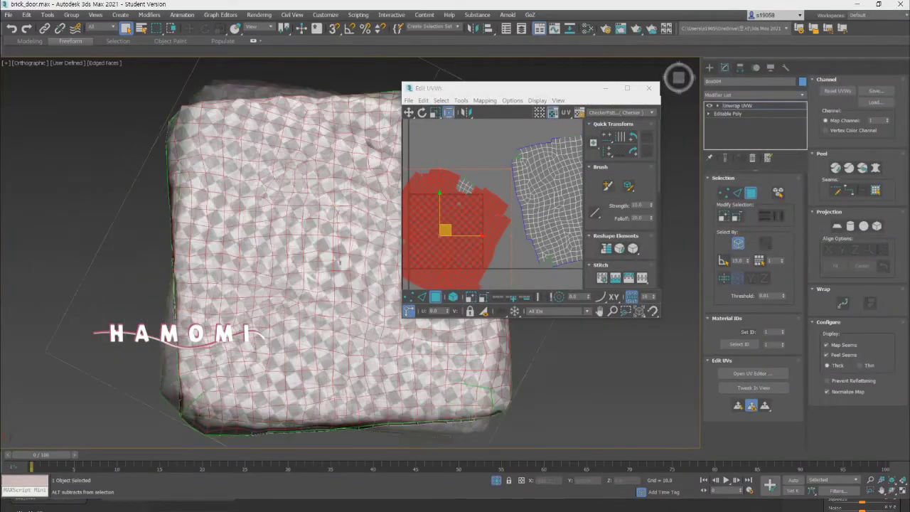
Rotate the UV shell of the slab's bottom half in the UV editor.
alt+middle_drag(339, 260, 313, 170)
scroll(492, 204, down, 3)
scroll(493, 204, up, 2)
key(e)
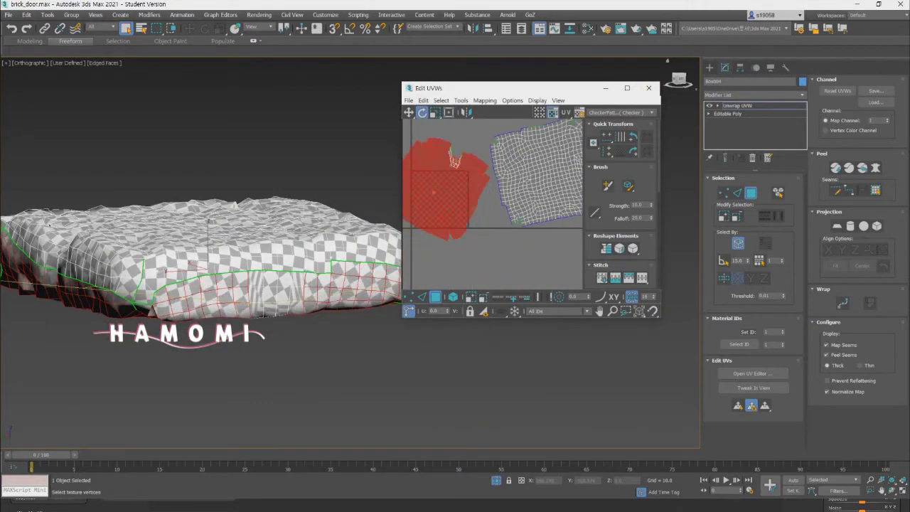
drag(444, 177, 455, 192)
key(ctrl+a)
key(ctrl+d)
Rotate the top half's UV shell, place it diagonally beside the bottom shell and fit both inside the UV tile.
click(533, 182)
drag(541, 163, 523, 232)
key(w)
middle_drag(523, 232, 537, 255)
drag(537, 242, 486, 190)
scroll(501, 221, down, 3)
scroll(484, 206, up, 2)
key(w)
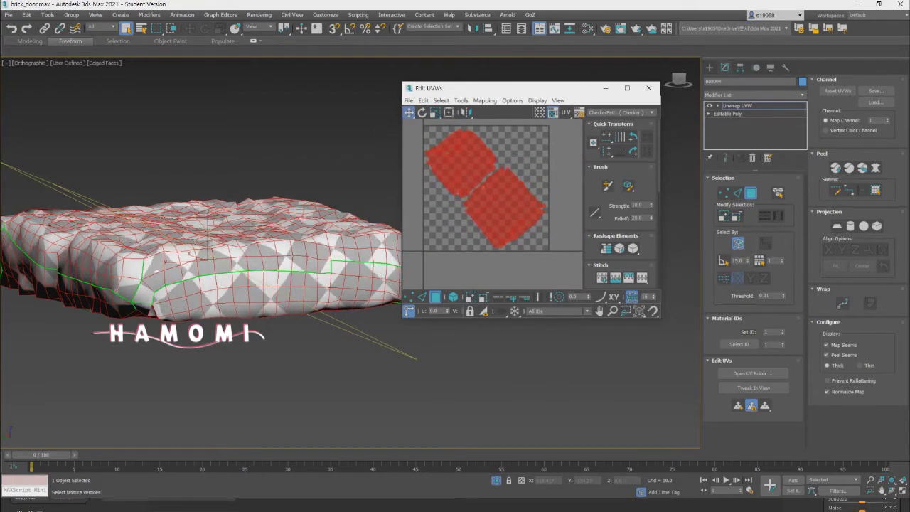
Save the scene, leave UV editing and bring up the file commands.
key(ctrl+s)
click(709, 67)
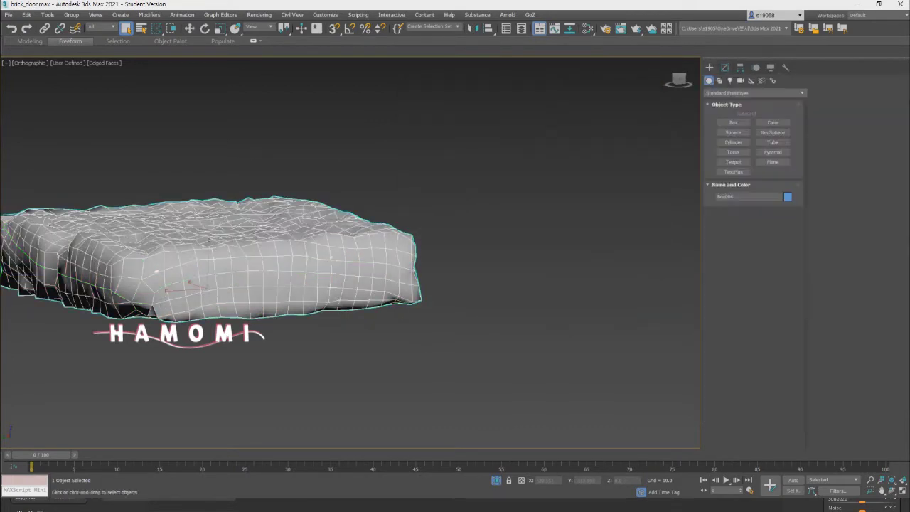
click(8, 15)
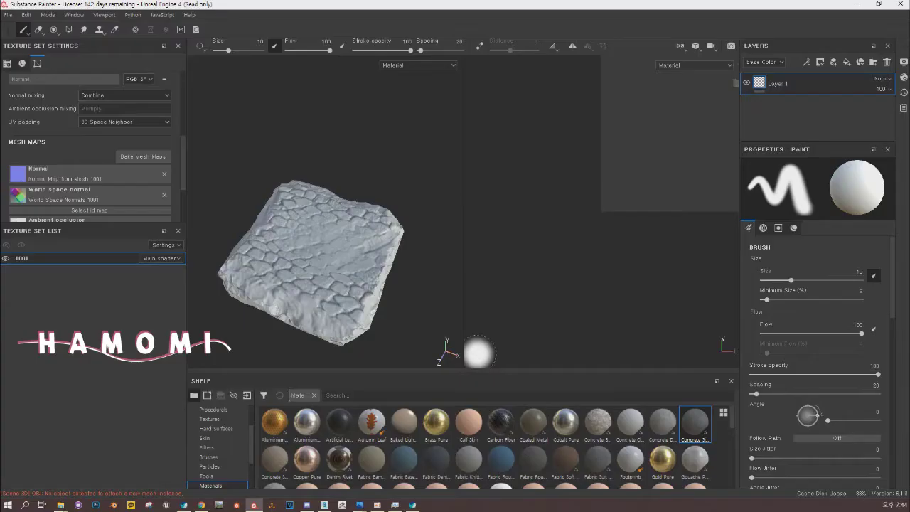
Apply the Concrete Simple material to the baked slab in Substance Painter and add a Levels effect affecting its Height channel.
drag(695, 421, 370, 255)
scroll(370, 256, up, 2)
click(806, 62)
click(834, 115)
click(842, 181)
click(818, 201)
Search the shelf for "scratch" without the Materials filter.
text(scratch)
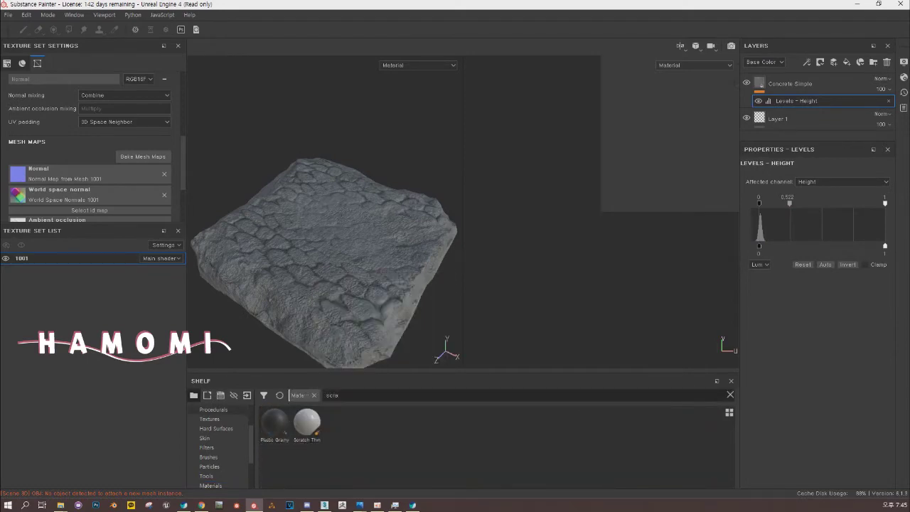
click(311, 395)
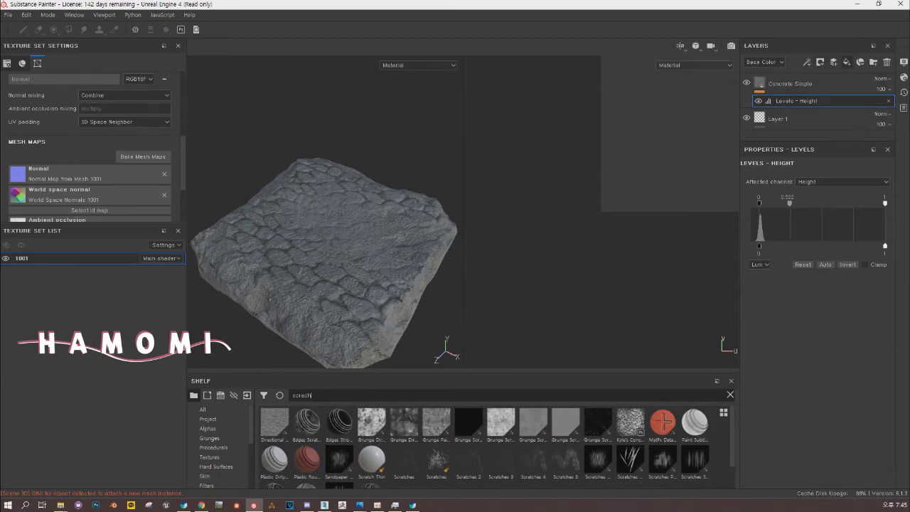
Add a black-masked fill layer with the STW Edge Wear 1 generator, disable its color channel and use Grunge Scratches Rough as height input.
click(847, 62)
click(820, 62)
click(812, 182)
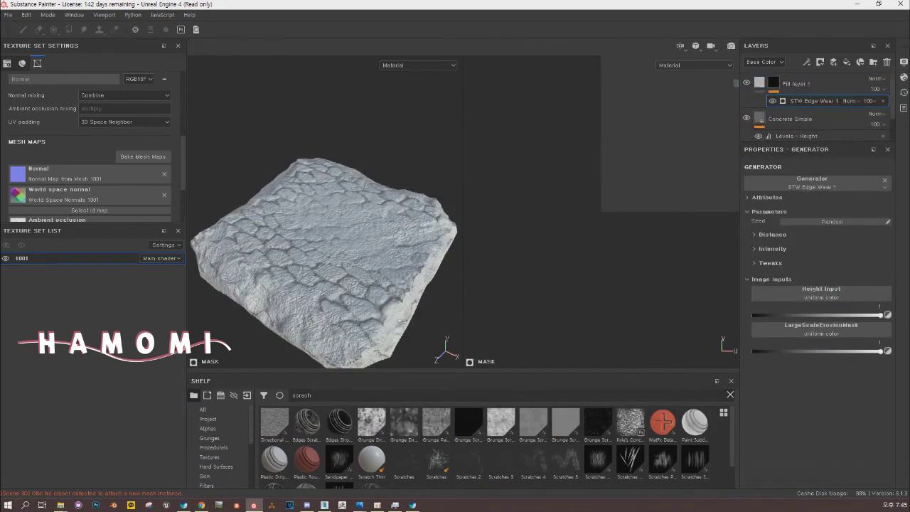
click(790, 83)
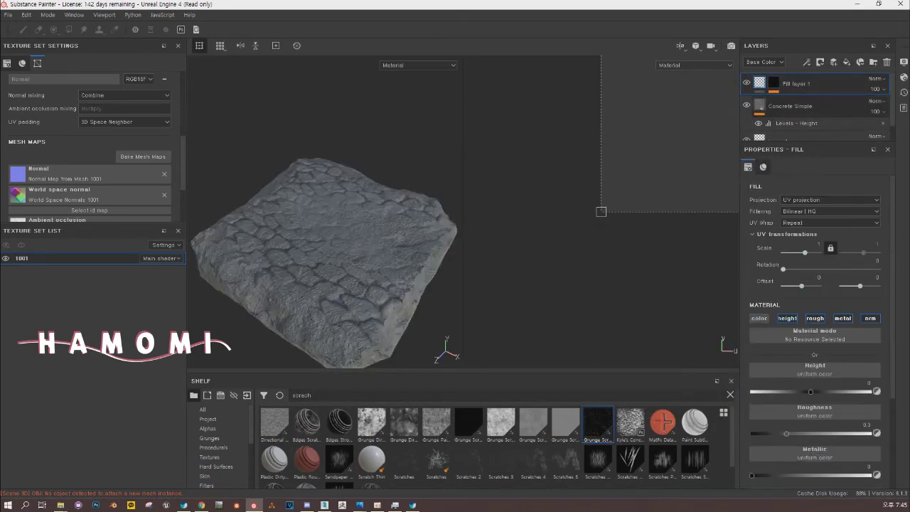
click(814, 100)
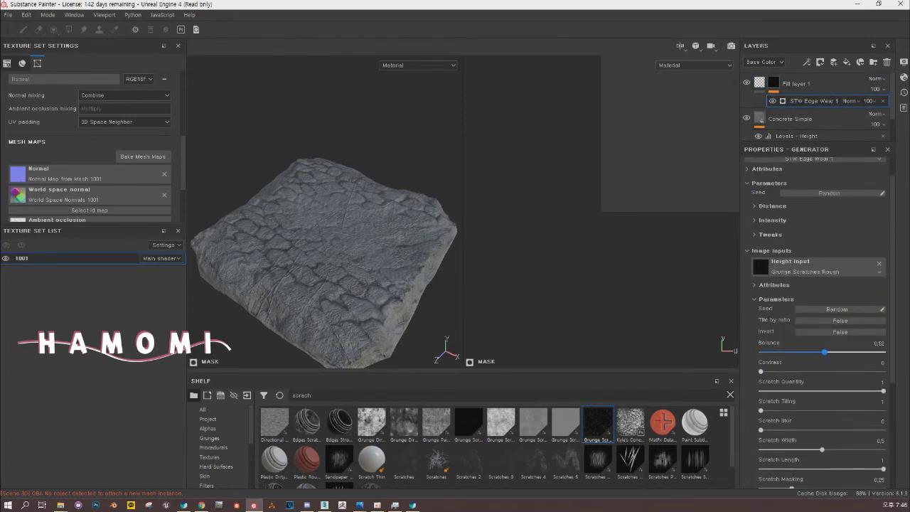
Set the scratch grunge's Scratch Length to 0.29 and its Balance to 0.68 in the edge wear generator.
scroll(818, 320, down, 5)
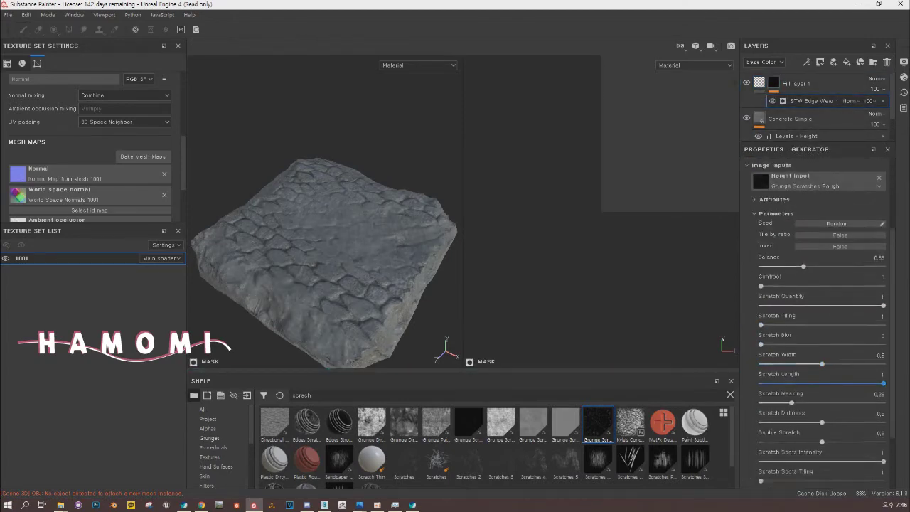
drag(864, 332, 858, 332)
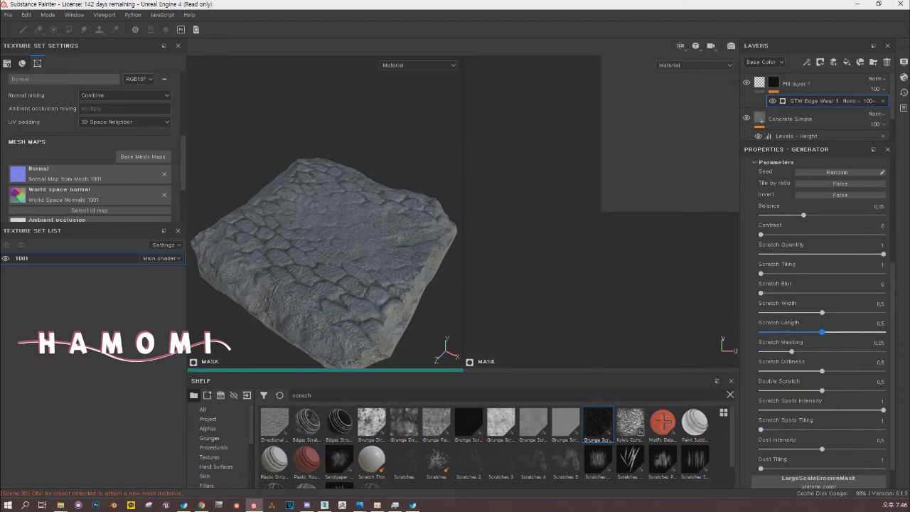
scroll(818, 320, up, 4)
drag(804, 324, 834, 323)
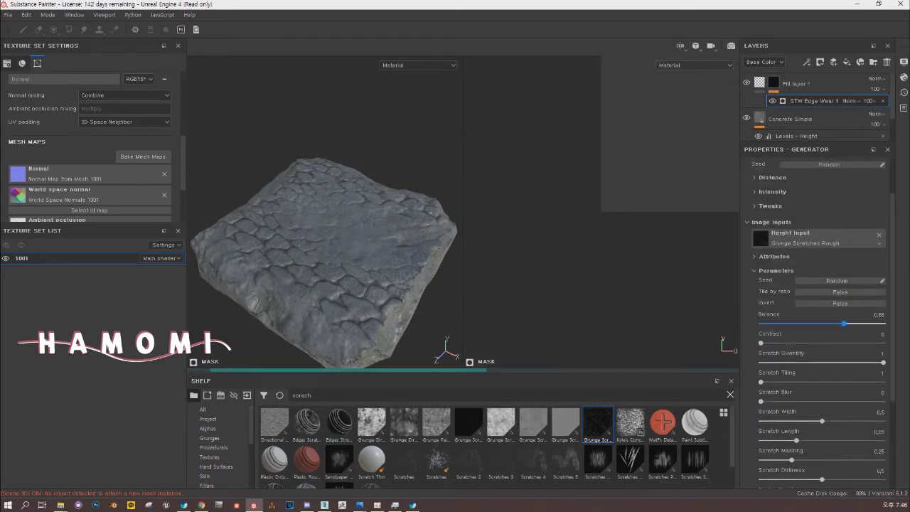
scroll(818, 320, down, 1)
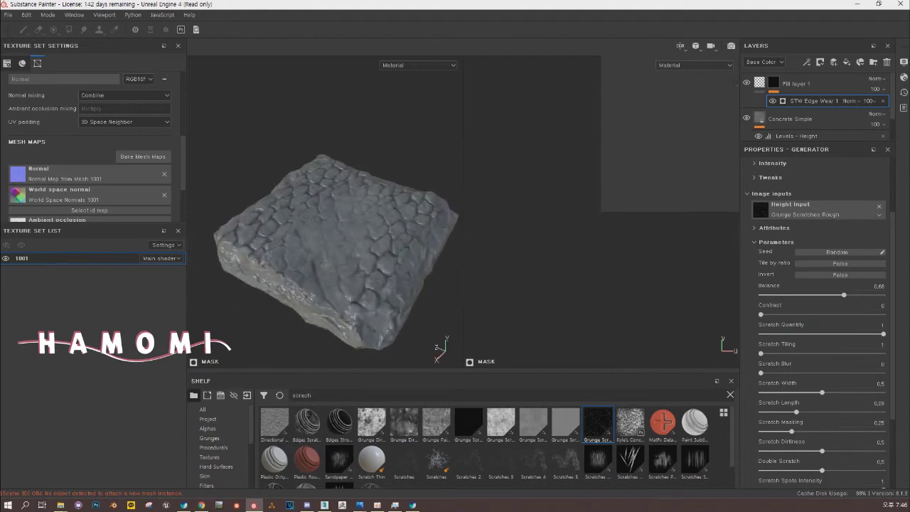
Light the slab with the Cave Entry Forest environment map and adjust the environment exposure.
click(904, 62)
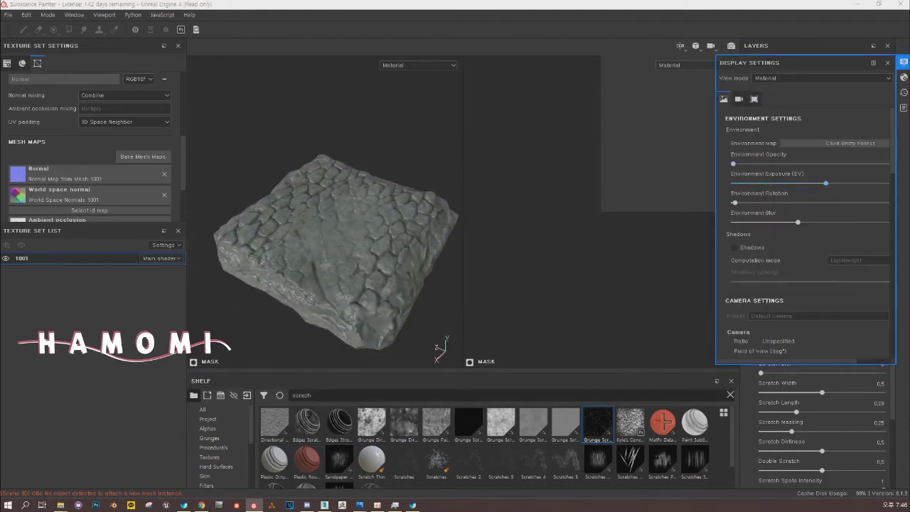
click(904, 77)
Add a fill layer with a dark green base color and mask it with the Sharp Dirt smart mask.
click(804, 103)
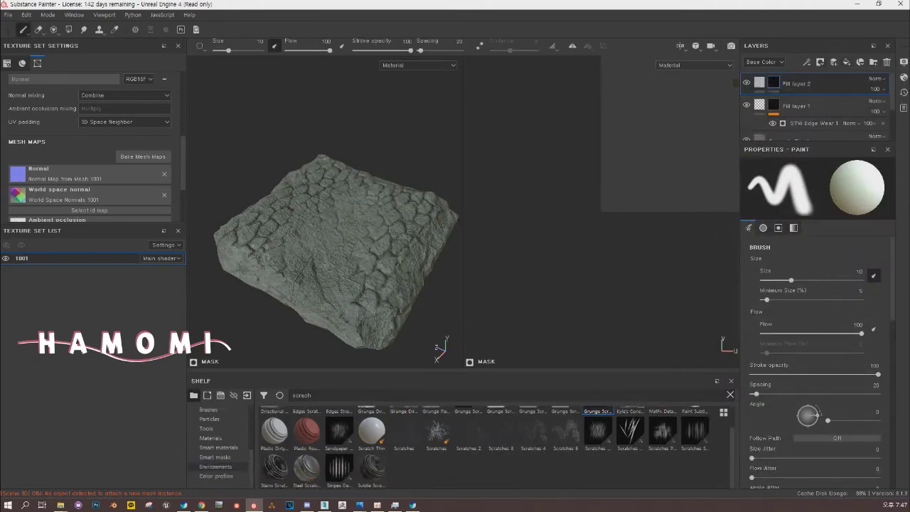
scroll(426, 441, down, 1)
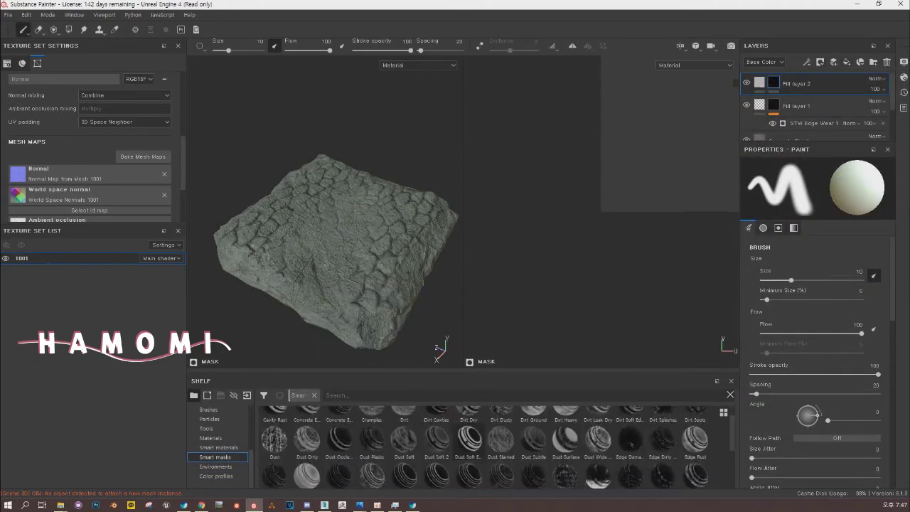
mouse_move(469, 416)
scroll(307, 455, down, 3)
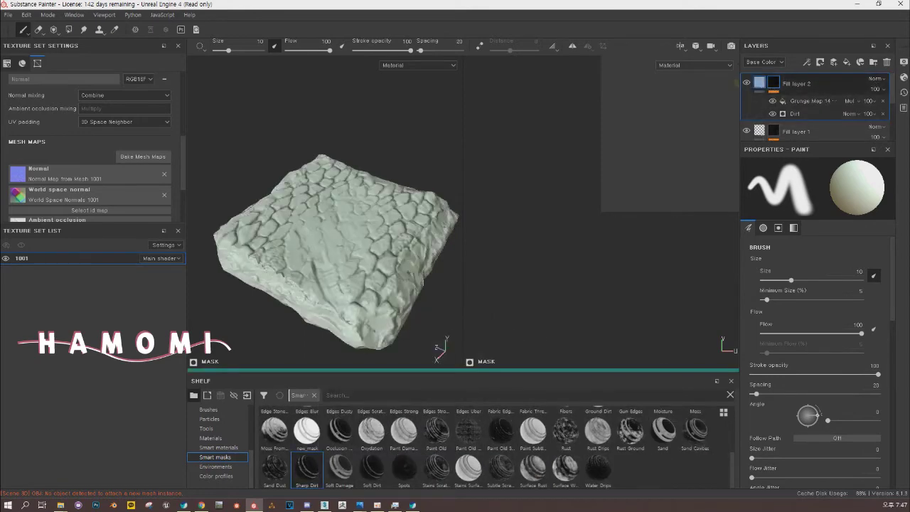
click(759, 82)
click(815, 384)
drag(307, 468, 796, 83)
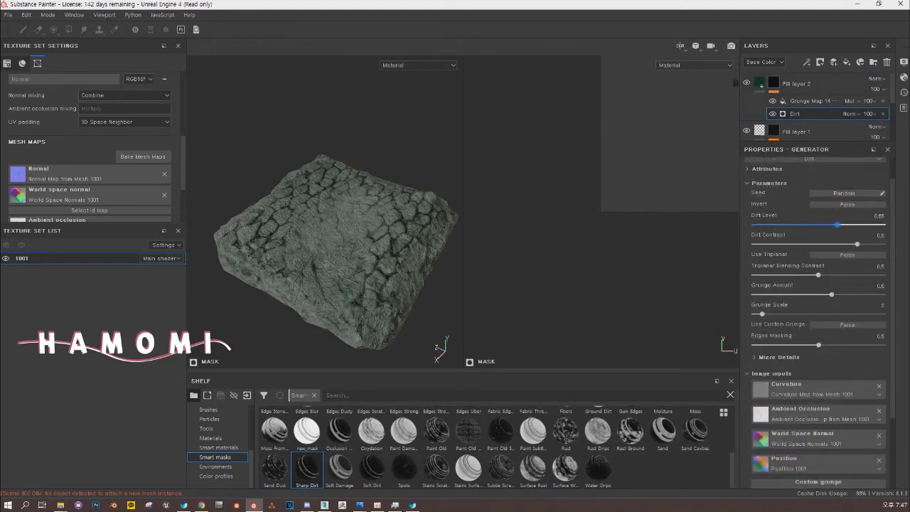
Lower the Dirt generator's Dirt Level slightly and raise its Dirt Contrast on the dark green layer's mask.
drag(837, 225, 832, 225)
drag(856, 244, 866, 244)
mouse_move(334, 234)
alt+mouse_down()
mouse_move(356, 199)
mouse_move(406, 221)
alt+mouse_up()
Add another fill layer with a saturated green base color and mask it with the edge damage smart mask.
click(820, 62)
key(1)
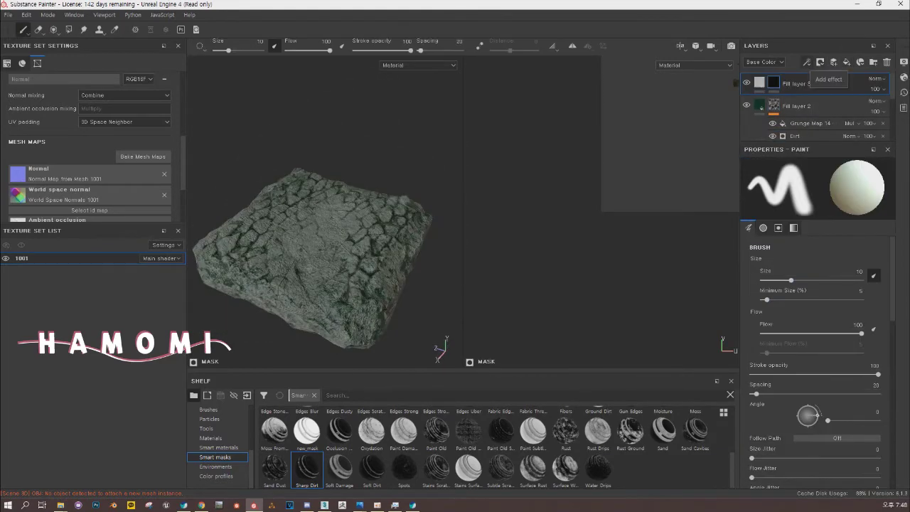
scroll(498, 444, up, 5)
click(759, 83)
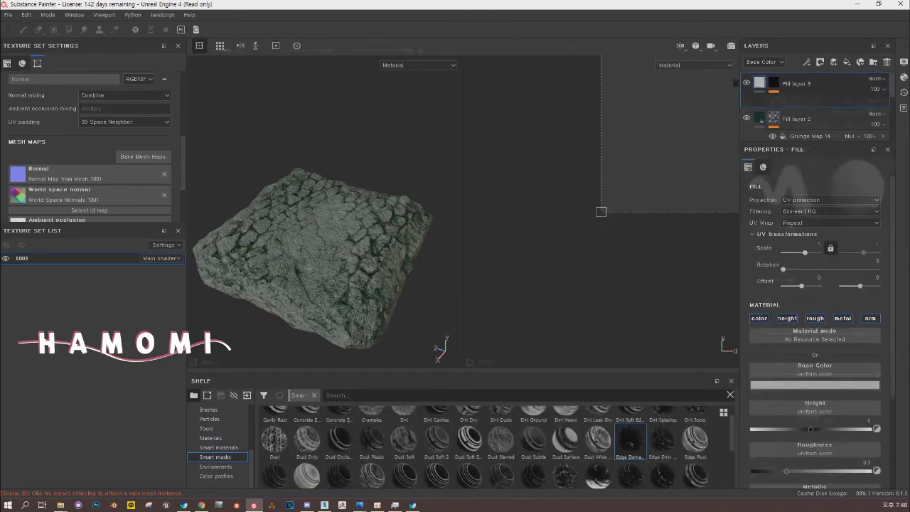
click(815, 385)
drag(832, 426, 844, 437)
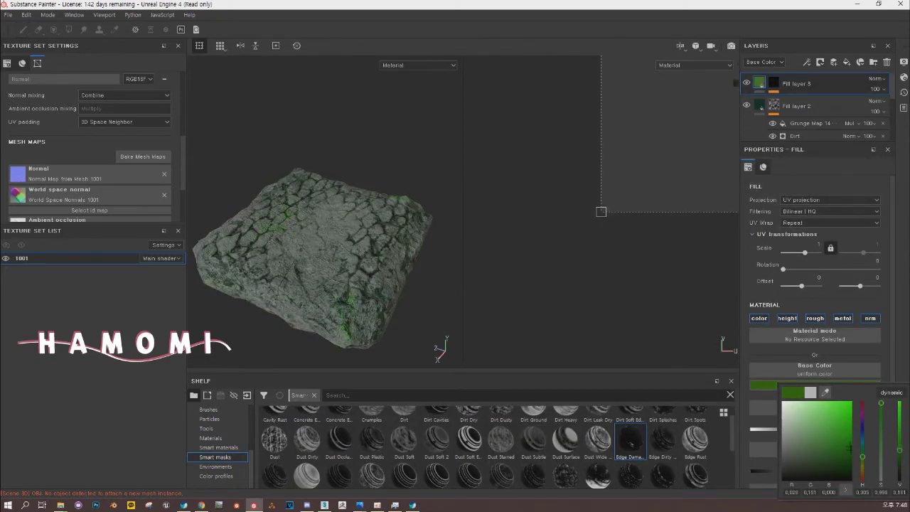
alt+drag(320, 249, 366, 258)
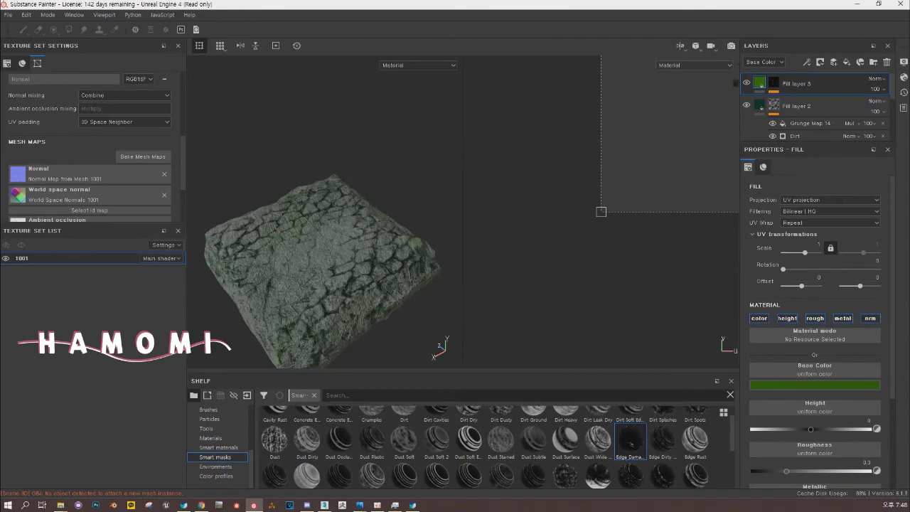
Add a fourth fill layer with a muted green base color and mask it with the Dirt Dry smart mask.
scroll(490, 441, up, 1)
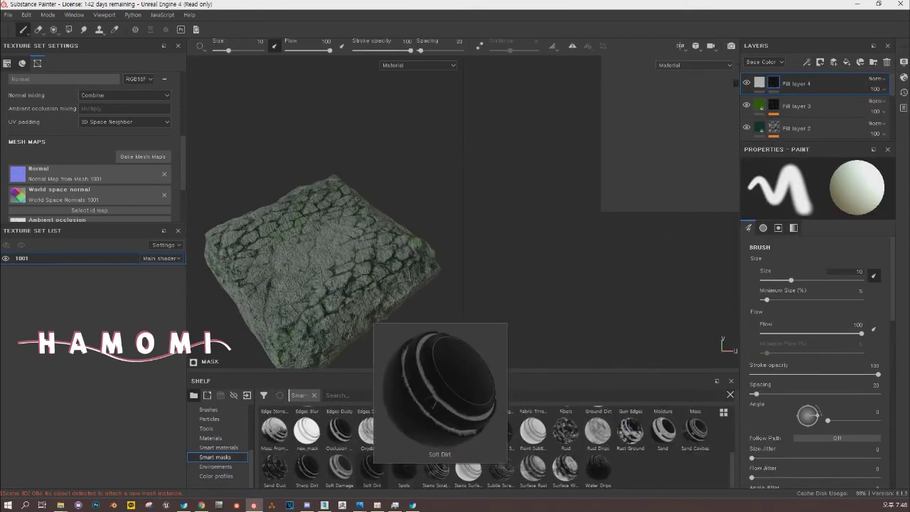
scroll(629, 435, up, 2)
scroll(629, 435, up, 1)
drag(468, 422, 774, 83)
click(814, 384)
drag(863, 491, 863, 462)
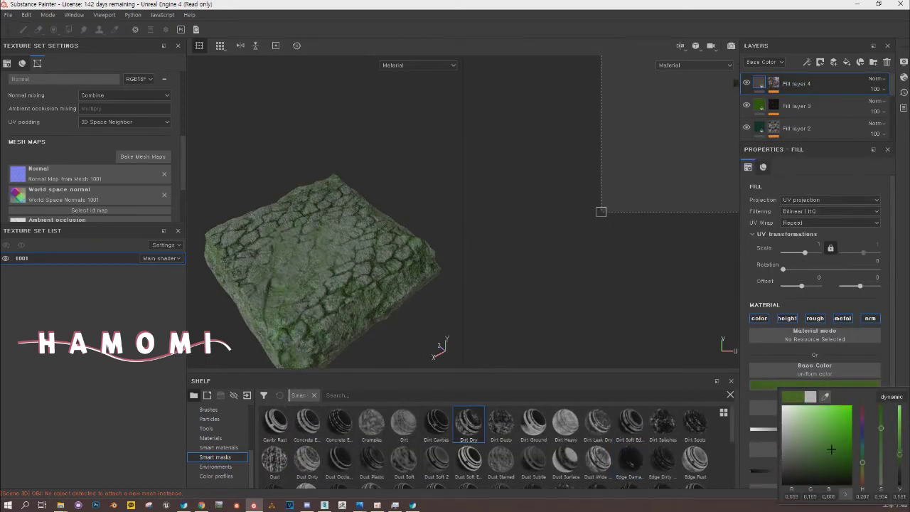
Save the project as rock_floor.
key(ctrl+s)
text(rock)
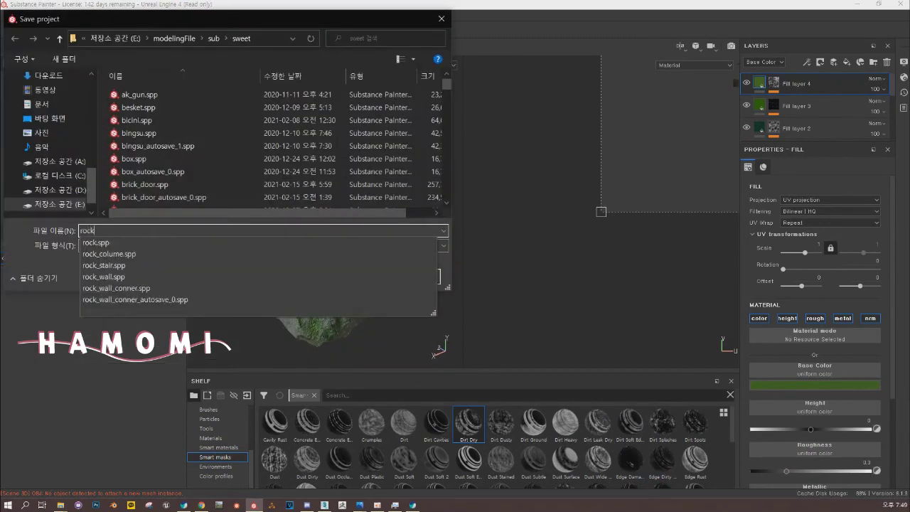
text(_floor)
key(Return)
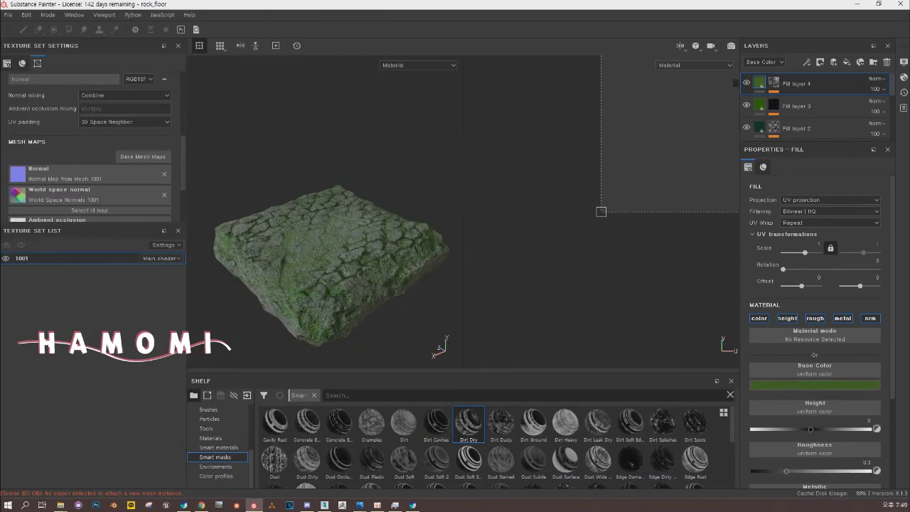
Raise the environment exposure, rotate the environment with shadows enabled and switch to a different environment map.
drag(841, 183, 844, 183)
drag(734, 203, 757, 203)
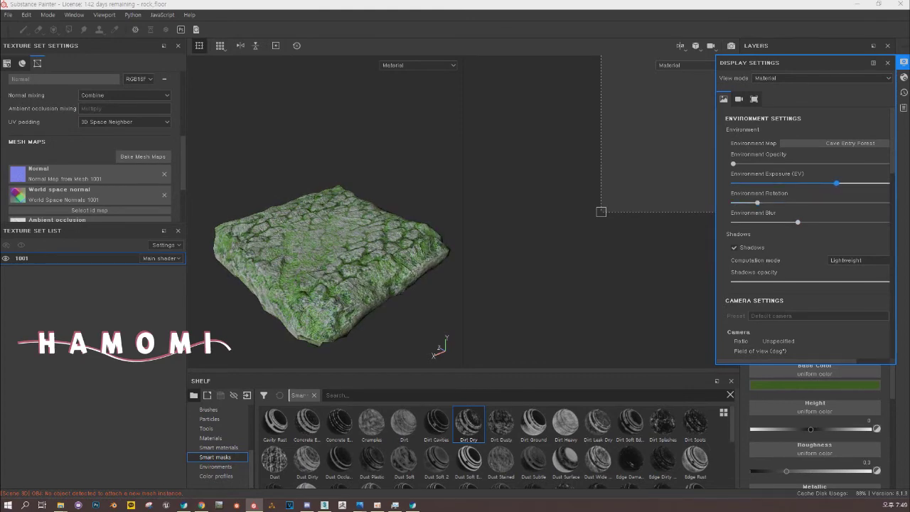
click(850, 143)
click(814, 175)
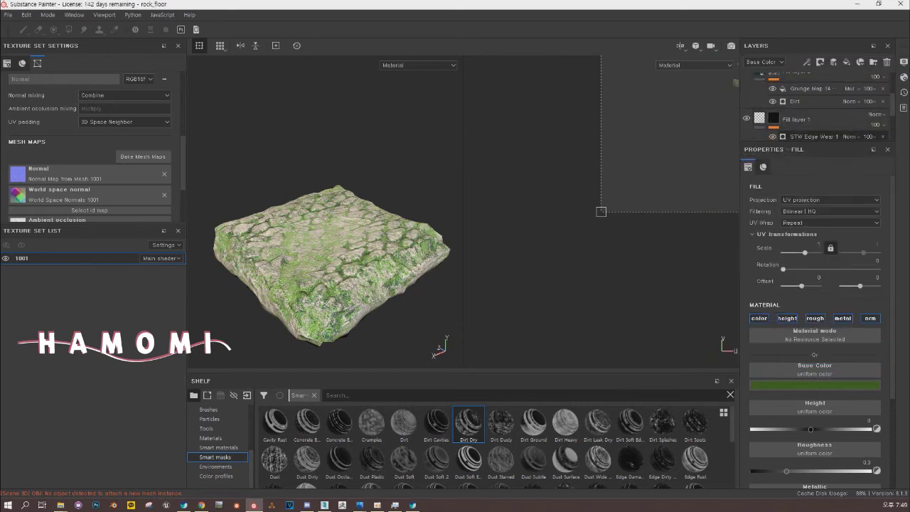
Set the edge wear scratches on Fill layer 1 to Scratch Length 0.15, Balance 0.41 and Scratch Quantity 0.77.
scroll(817, 320, down, 3)
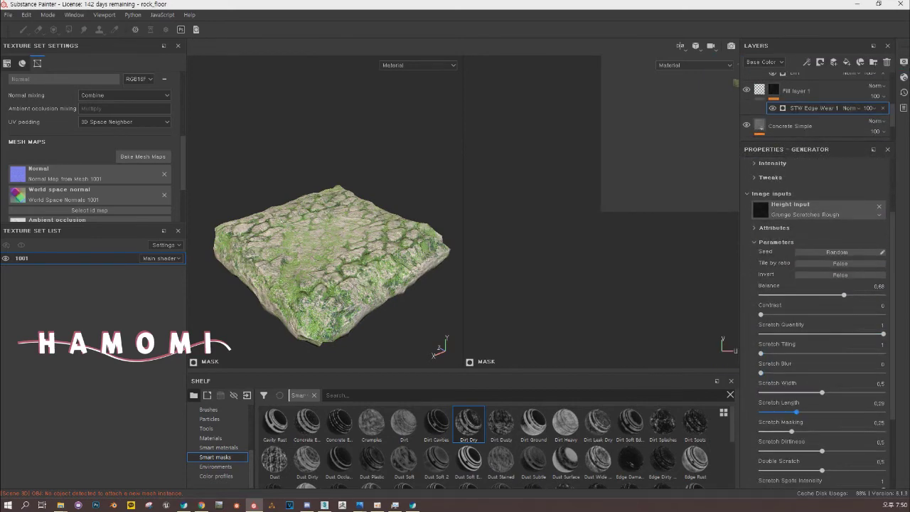
drag(790, 412, 780, 412)
scroll(817, 320, down, 3)
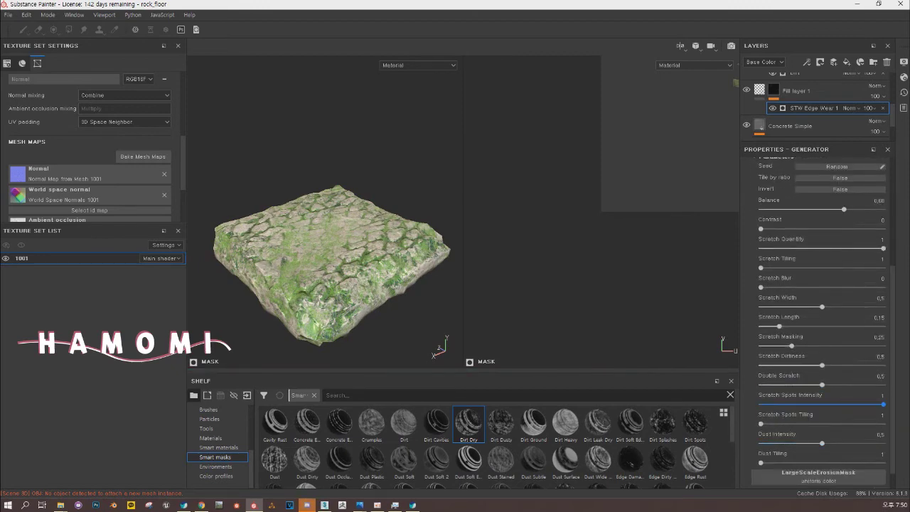
scroll(817, 320, up, 3)
drag(837, 294, 805, 294)
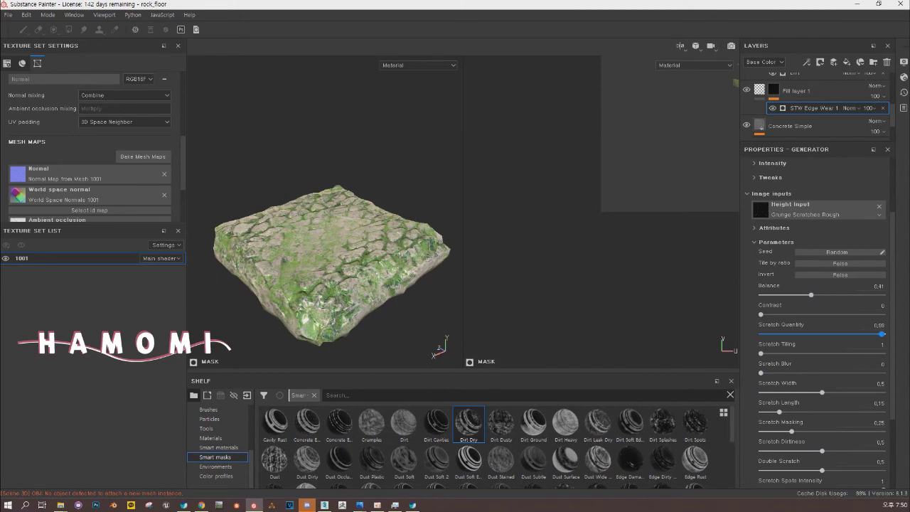
Add a new fill layer above all the others and disable its color channel.
scroll(811, 107, up, 3)
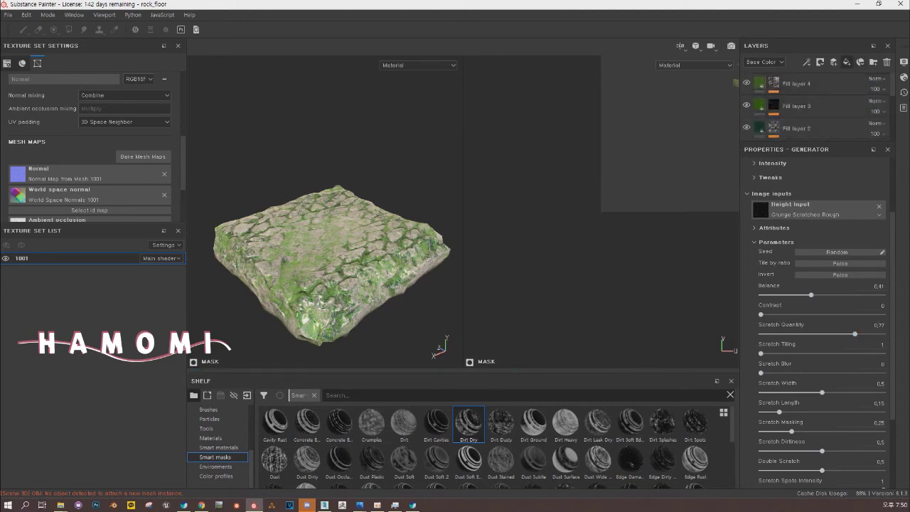
click(782, 118)
scroll(811, 107, down, 1)
scroll(817, 320, down, 1)
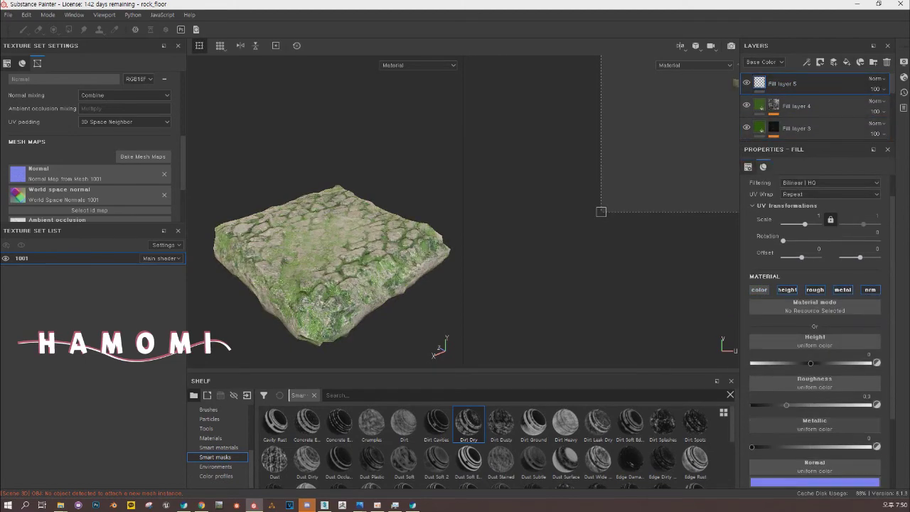